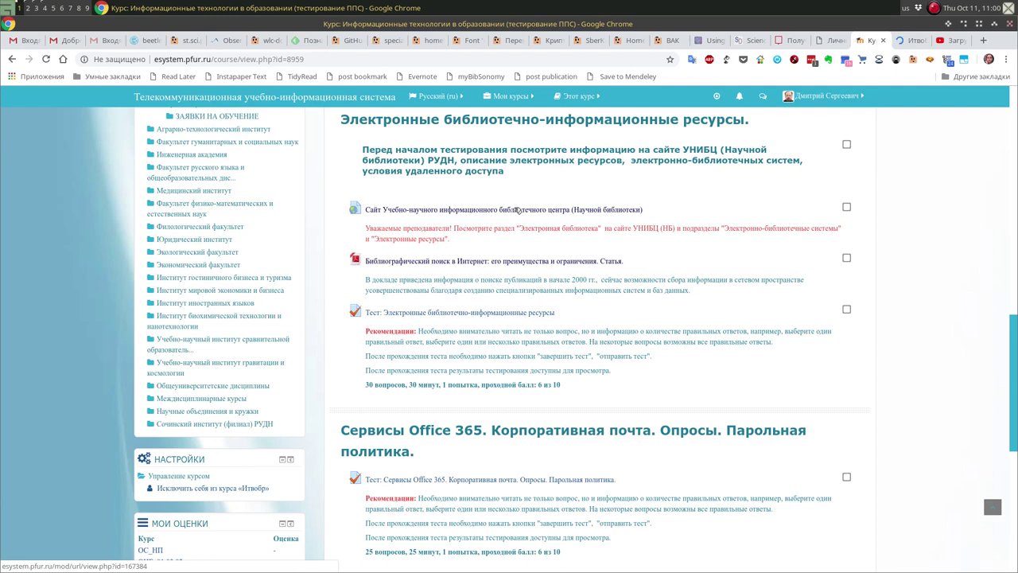
# Step: Open the library centre site resource in a background tab and look through the article on bibliographic search in the Internet
pyautogui.middleClick(517, 209)
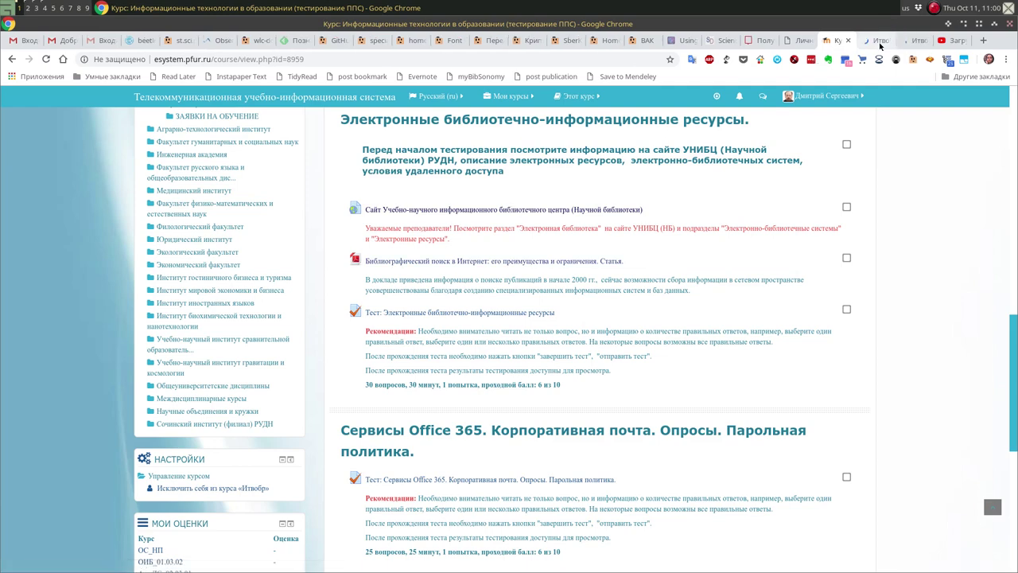
pyautogui.click(881, 40)
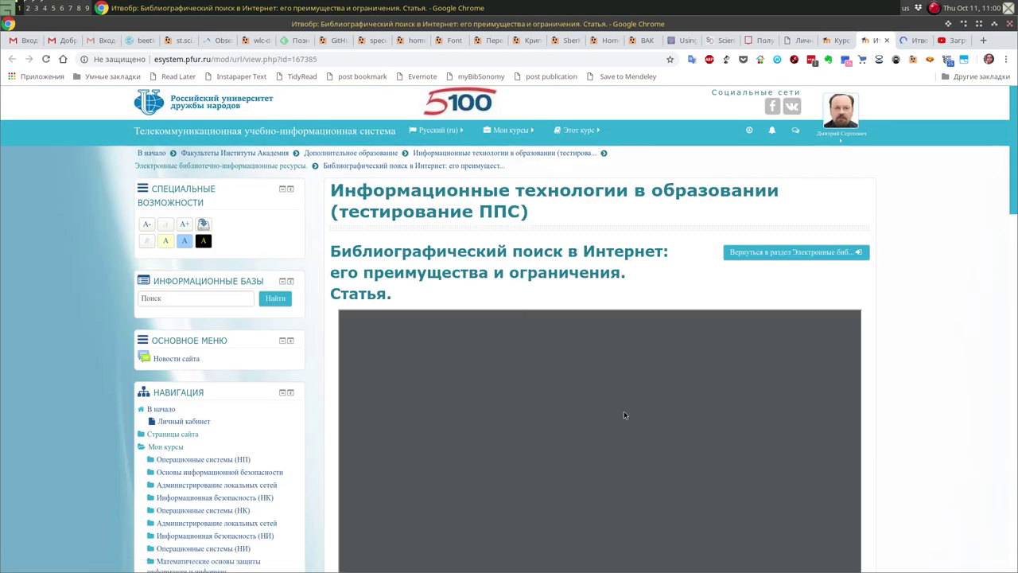
pyautogui.scroll(-2, 638, 412)
pyautogui.scroll(-8, 638, 412)
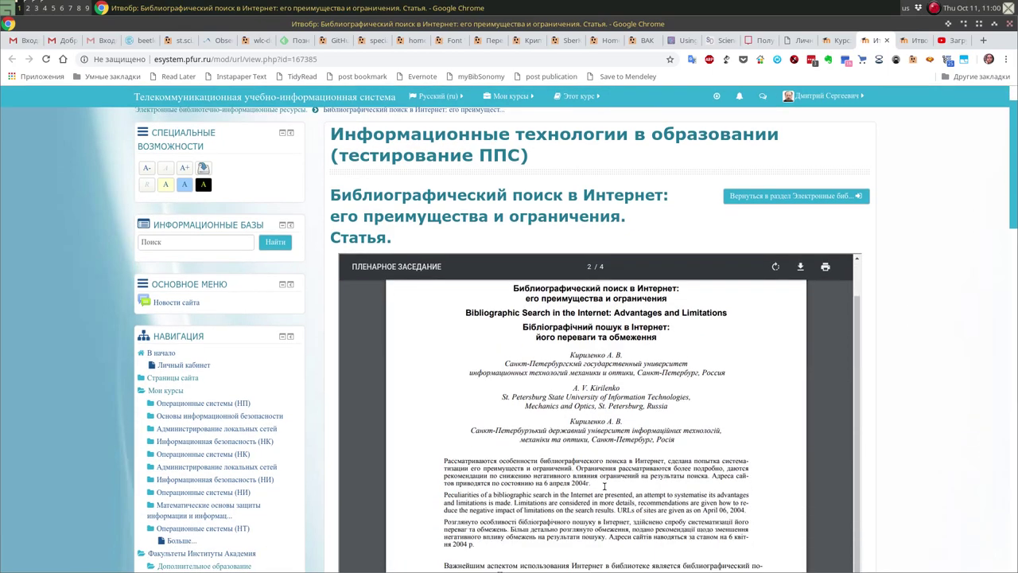
pyautogui.scroll(-5, 827, 459)
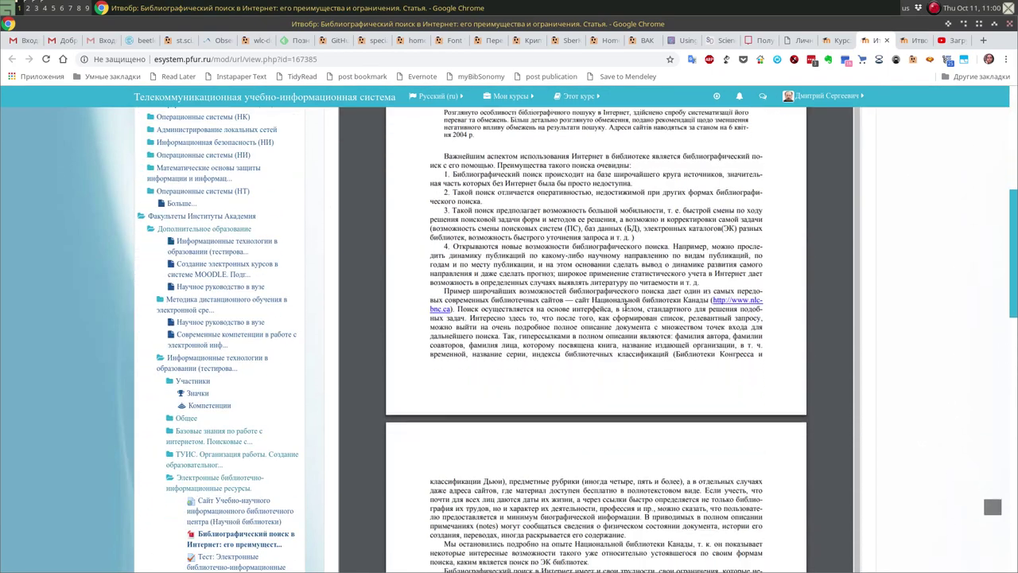
# Step: Open the lib.rudn.ru library website from its course resource page and enlarge its pop-up window to full size
pyautogui.click(919, 44)
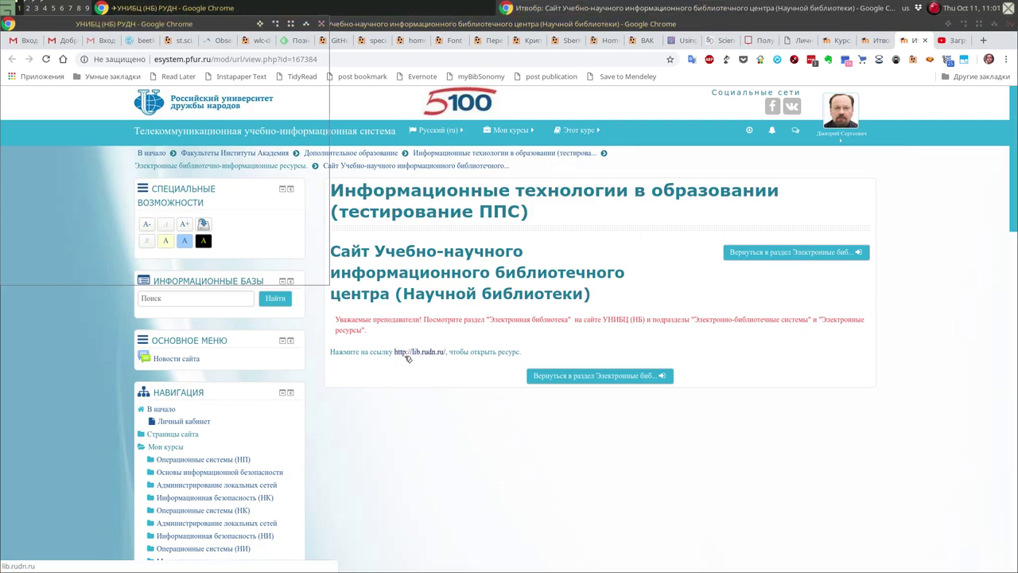
pyautogui.click(412, 352)
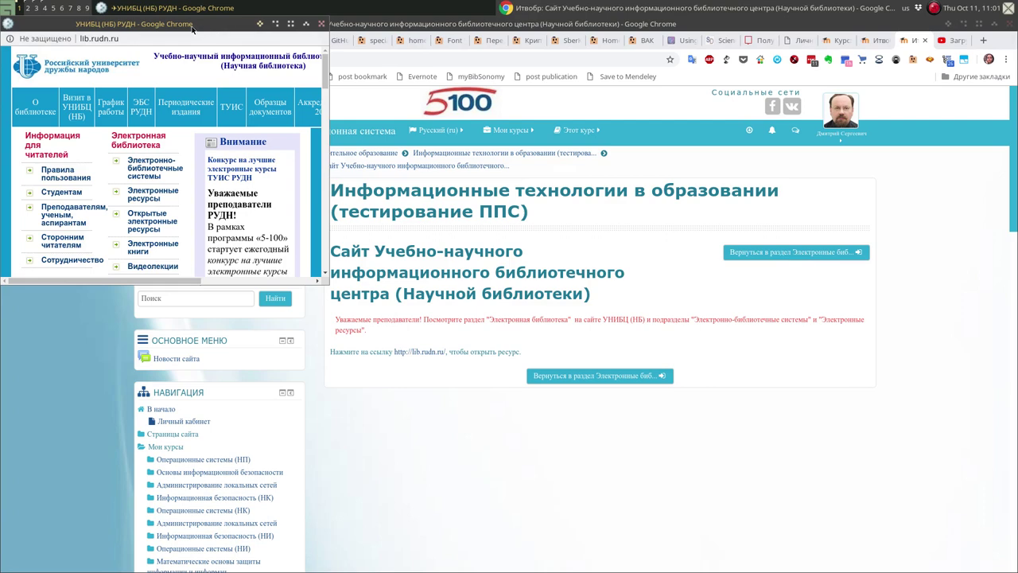
pyautogui.moveTo(191, 30); pyautogui.dragTo(529, 61)
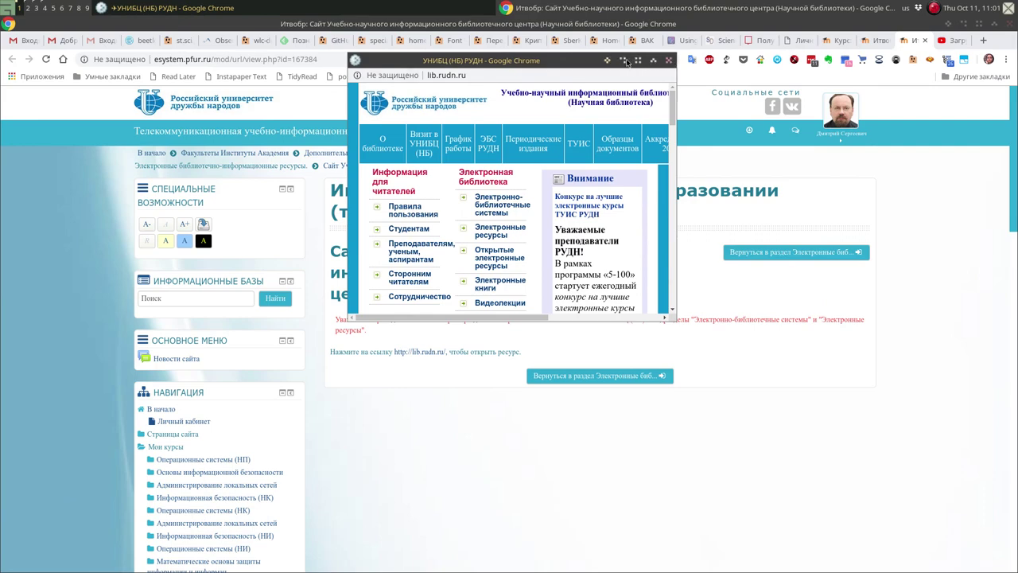
pyautogui.click(607, 61)
pyautogui.press('super+Right')
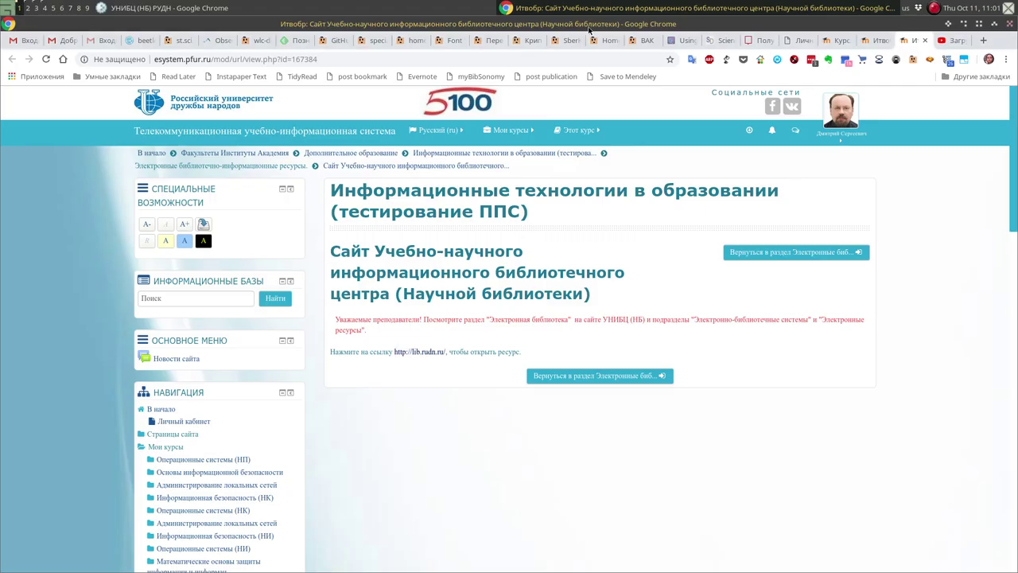
# Step: Return to the course page and open the test "Электронные библиотечно-информационные ресурсы"
pyautogui.click(875, 40)
pyautogui.click(885, 40)
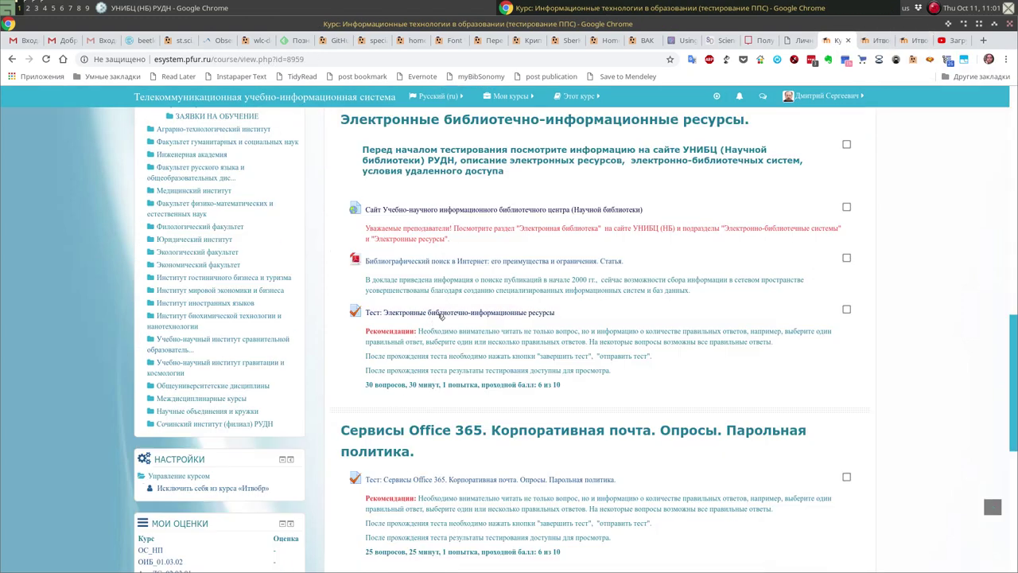
pyautogui.scroll(1, 442, 316)
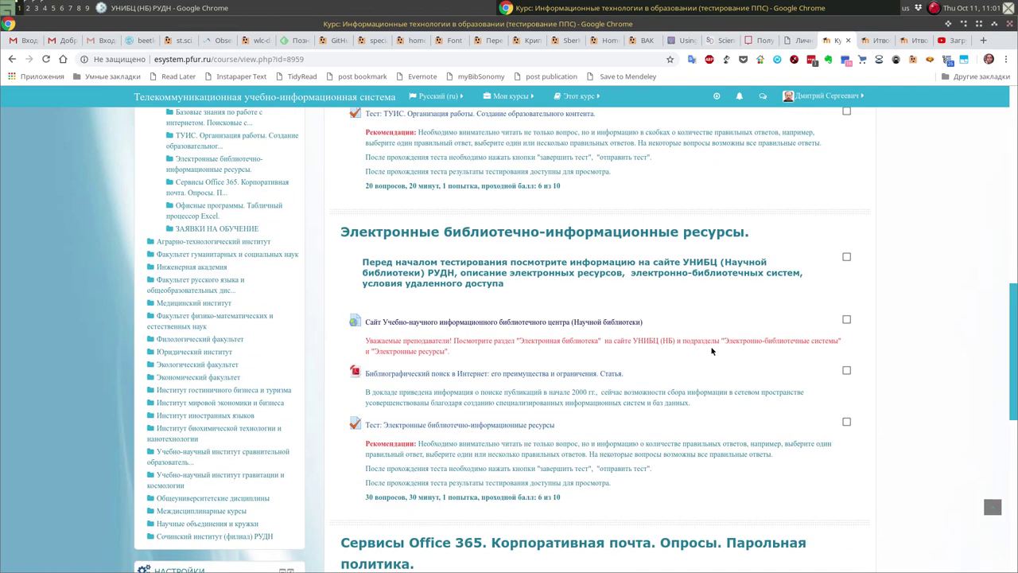
pyautogui.scroll(-2, 600, 293)
pyautogui.click(535, 256)
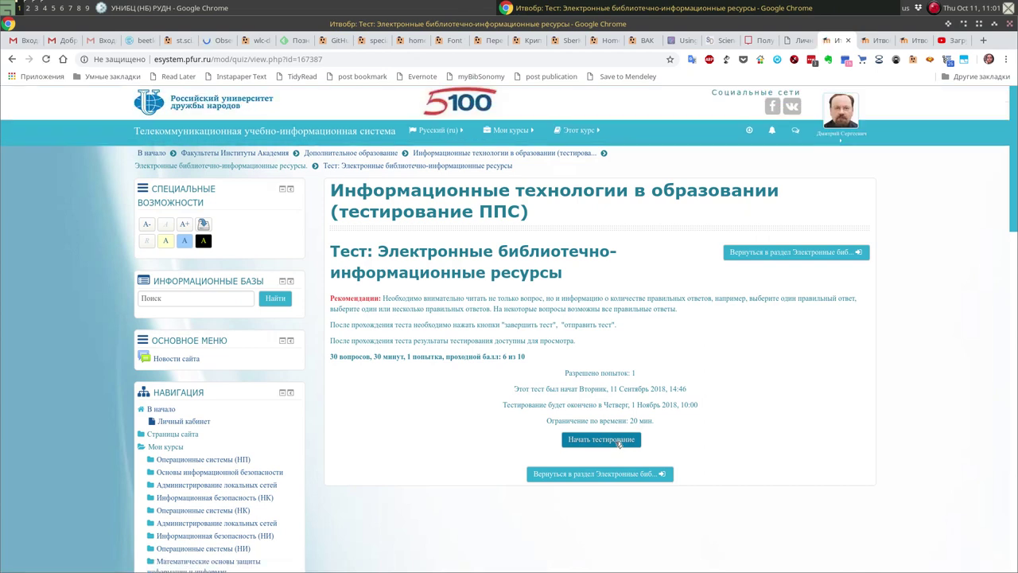
# Step: Start the test attempt and answer question 1 with "на главной странице сайта УНИБЦ (Научной библиотеки)"
pyautogui.click(617, 443)
pyautogui.click(503, 367)
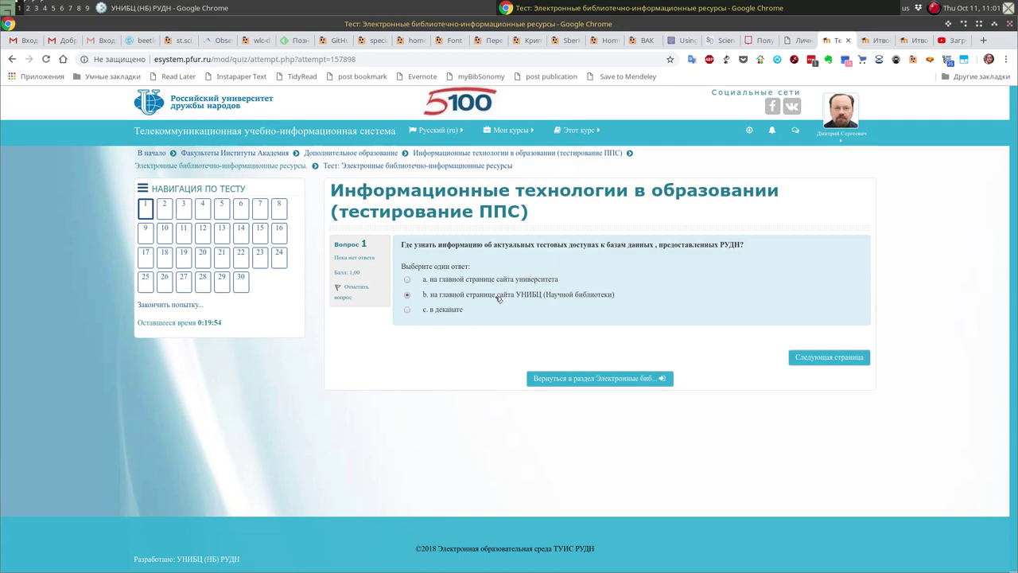
pyautogui.click(853, 362)
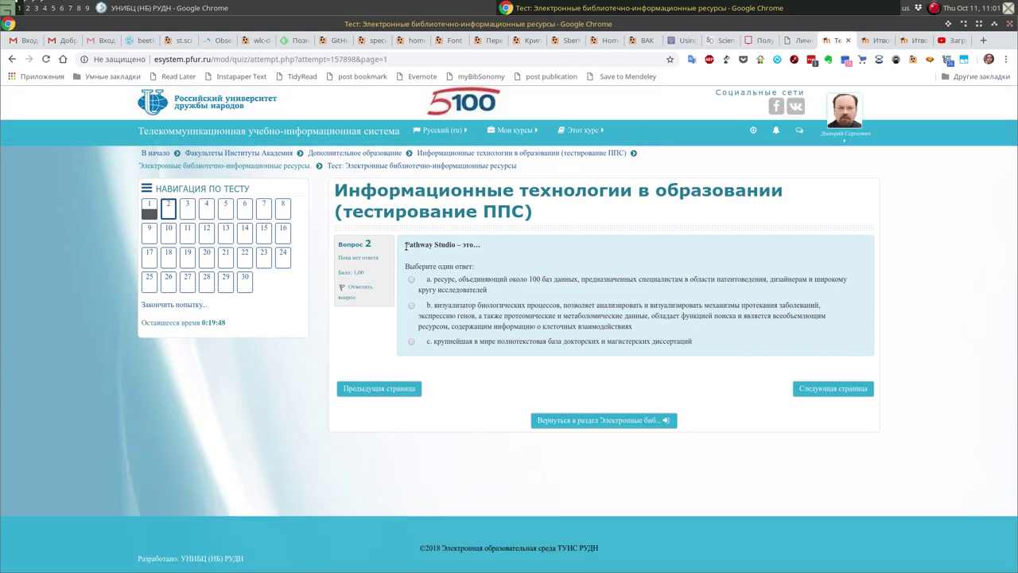
# Step: Copy "Pathway Studi" from the text of question 2 and search Google for it in a new tab
pyautogui.moveTo(405, 246); pyautogui.dragTo(454, 244)
pyautogui.hotkey('ctrl', 'c')
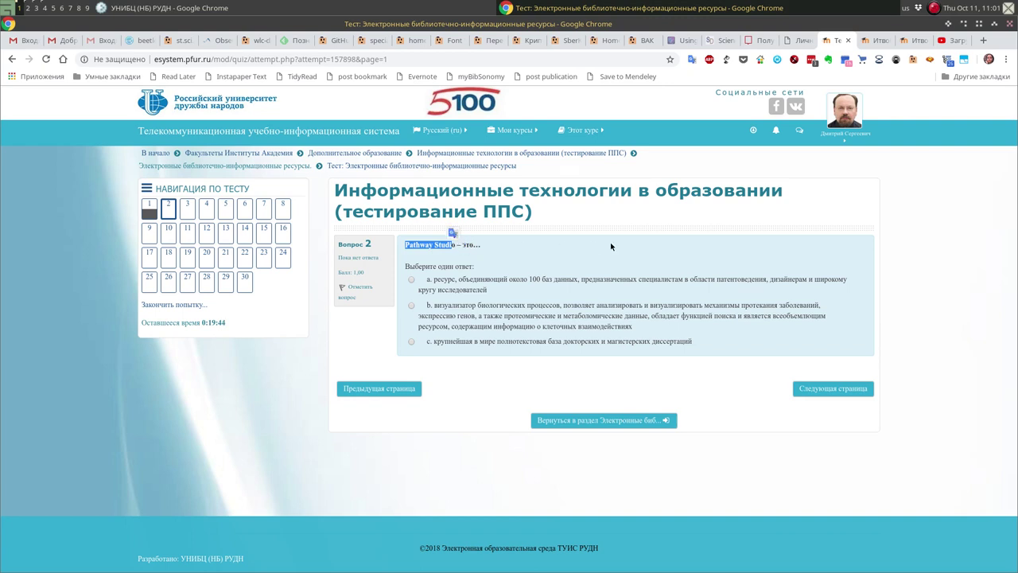
pyautogui.click(986, 40)
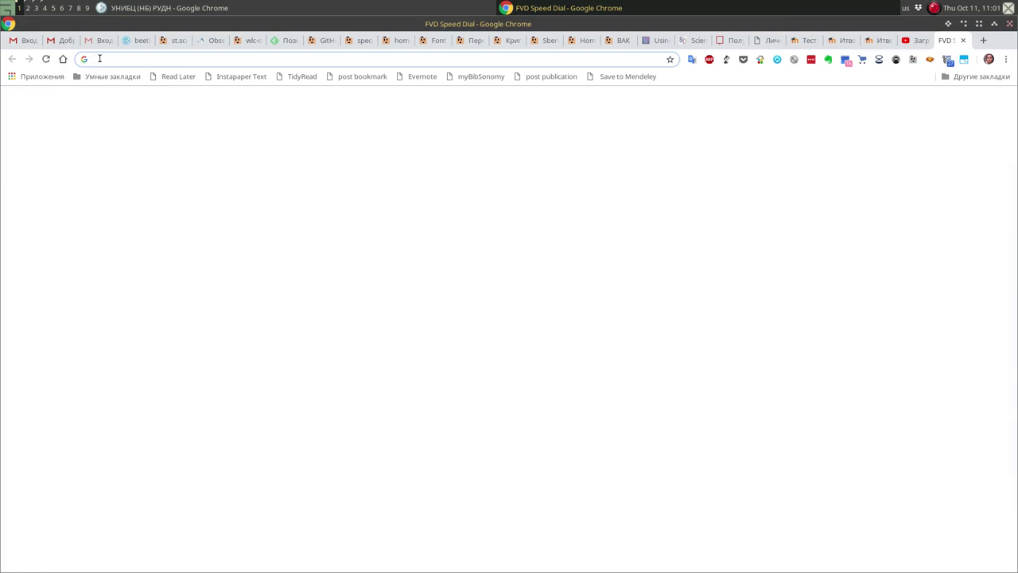
pyautogui.hotkey('ctrl', 'v')
pyautogui.press('Return')
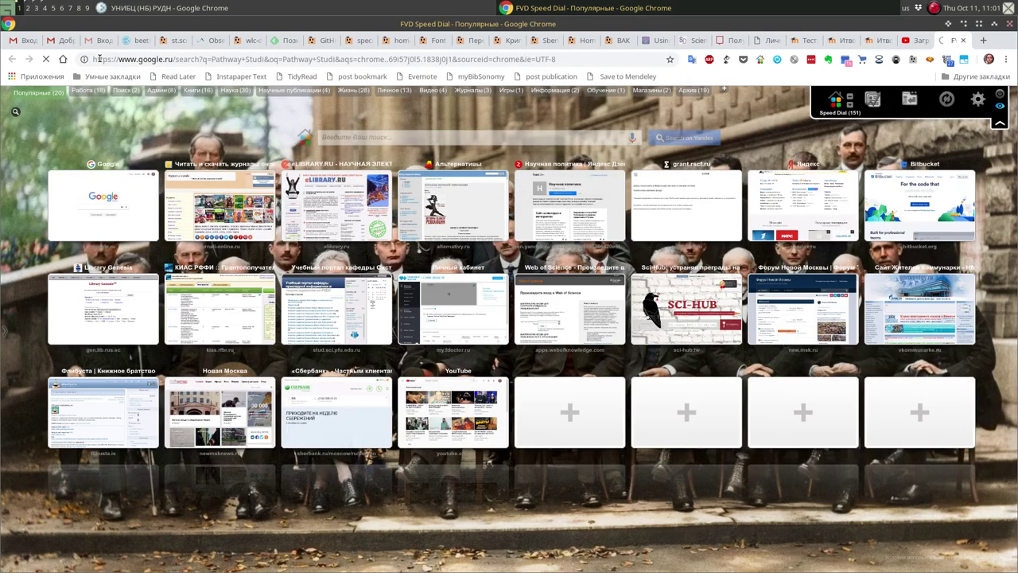
# Step: Glance at the library website's home page and open the pathwaystudio.com search result in a new tab
pyautogui.click(248, 5)
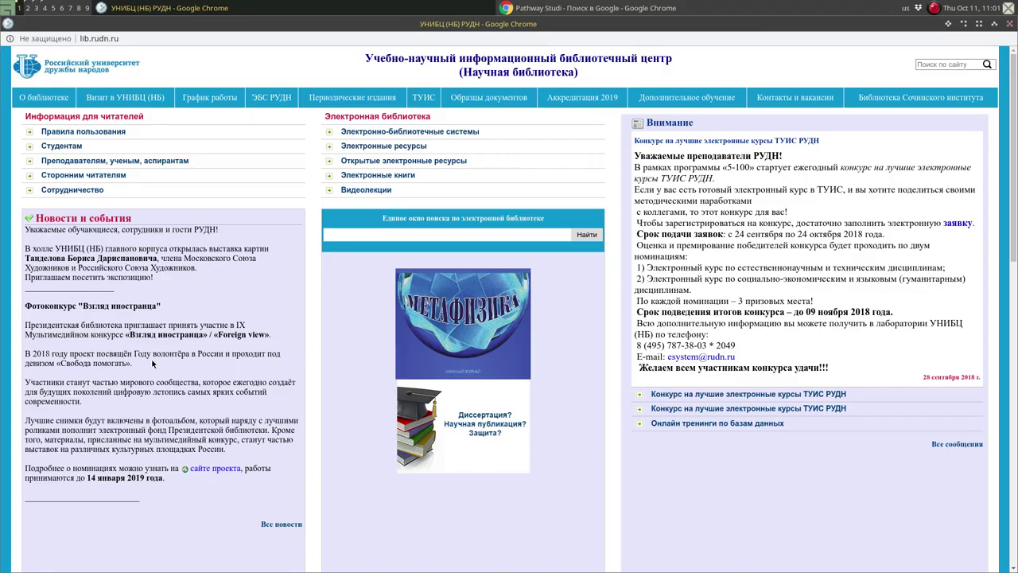
pyautogui.click(659, 5)
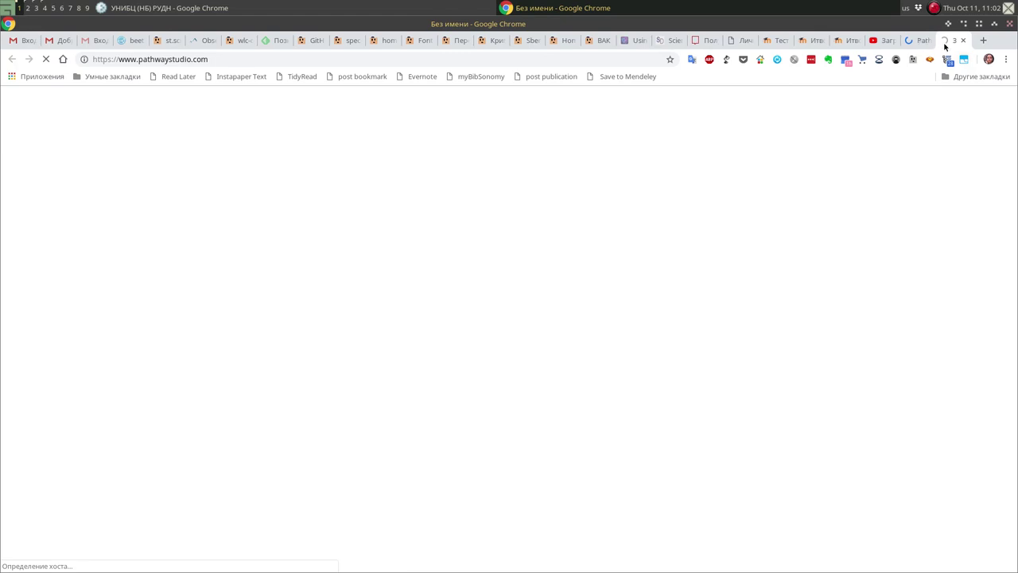
pyautogui.click(916, 42)
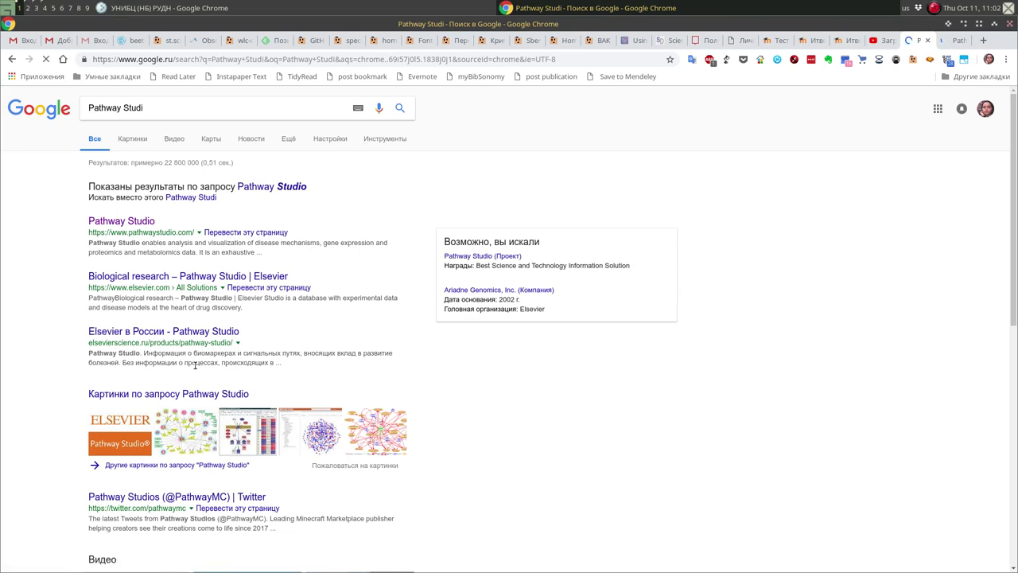
# Step: Return to the test and answer question 2 with option b, the visualizer of biological processes
pyautogui.click(845, 41)
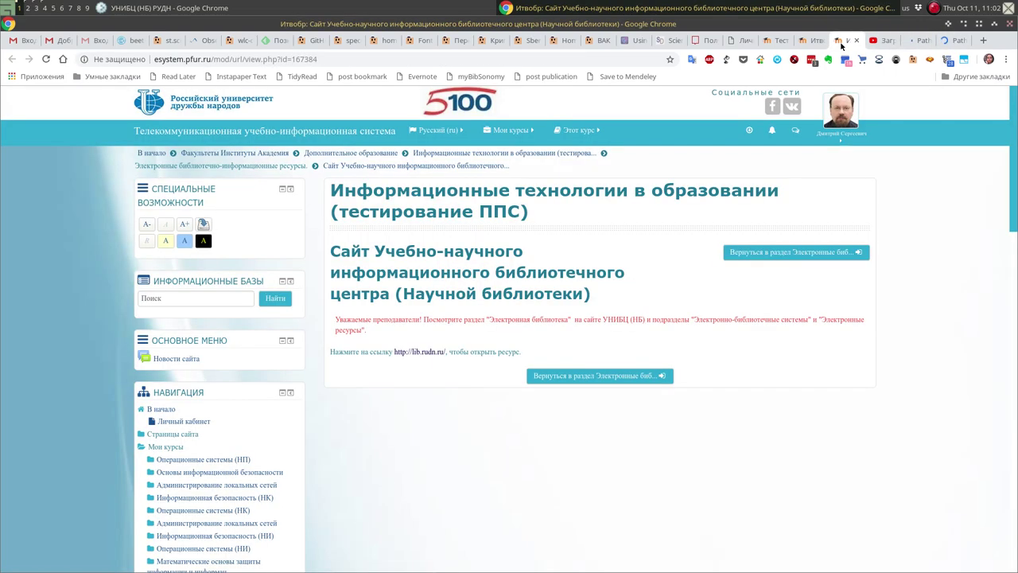
pyautogui.click(811, 45)
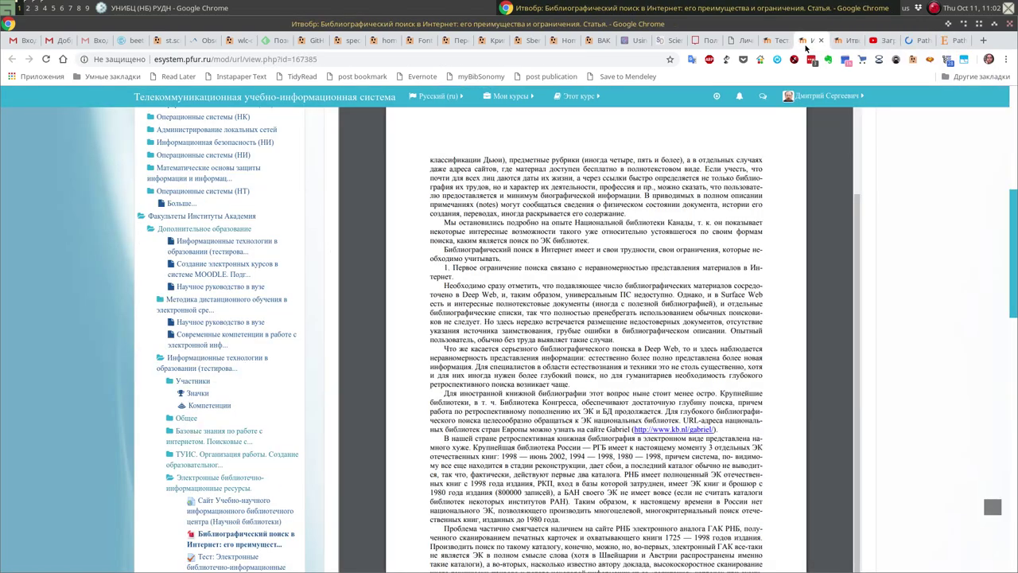
pyautogui.click(777, 43)
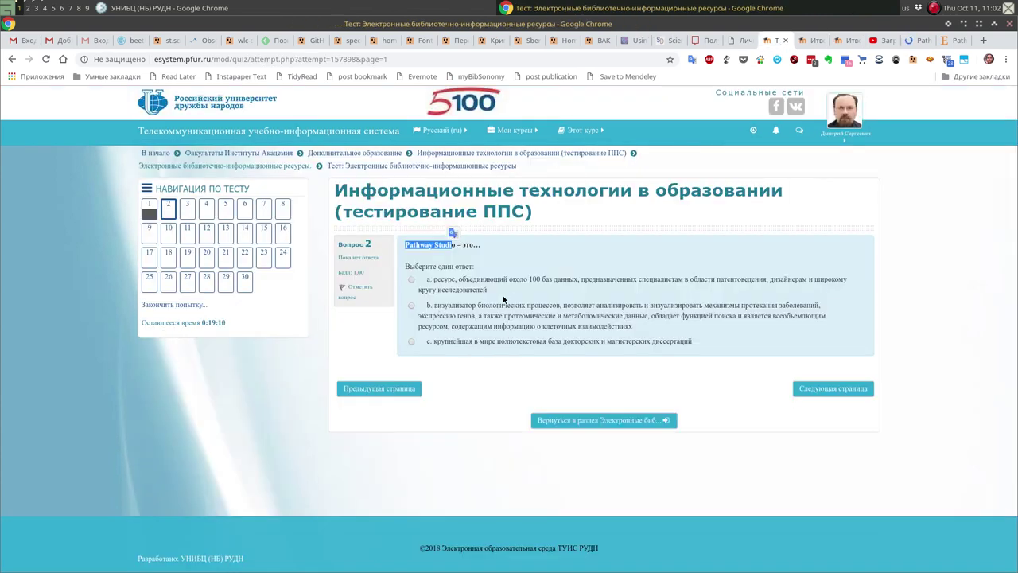
pyautogui.click(552, 314)
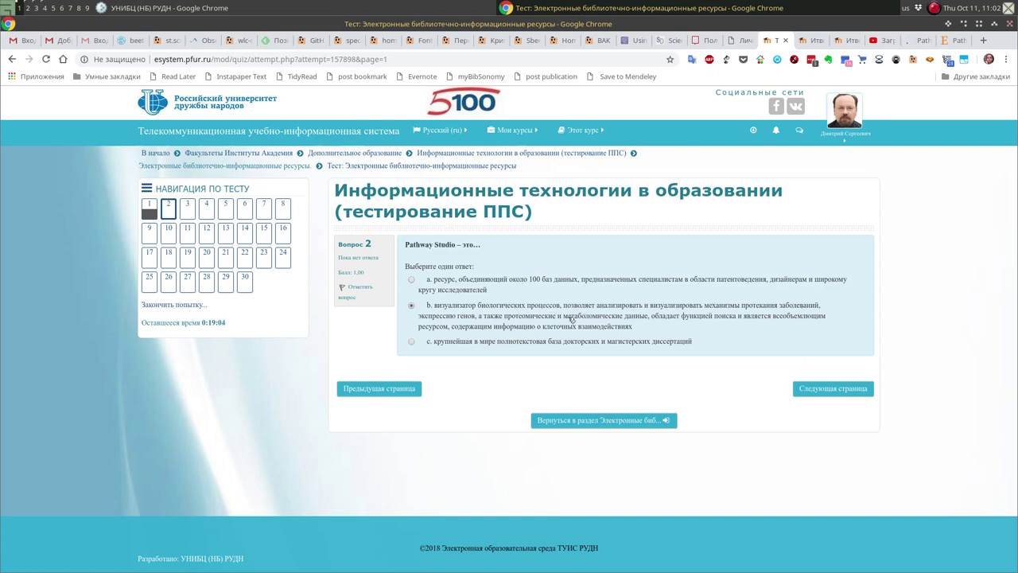
# Step: Read the description of Pathway Studio on the pathwaystudio.com page to check the answer to question 2
pyautogui.click(954, 42)
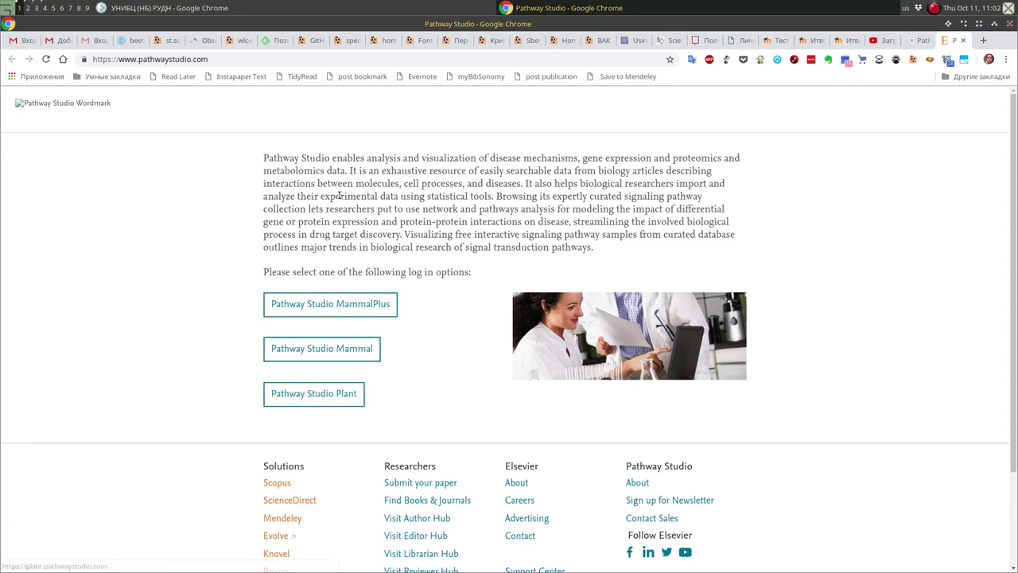
pyautogui.moveTo(314, 157); pyautogui.dragTo(413, 211)
pyautogui.click(418, 201)
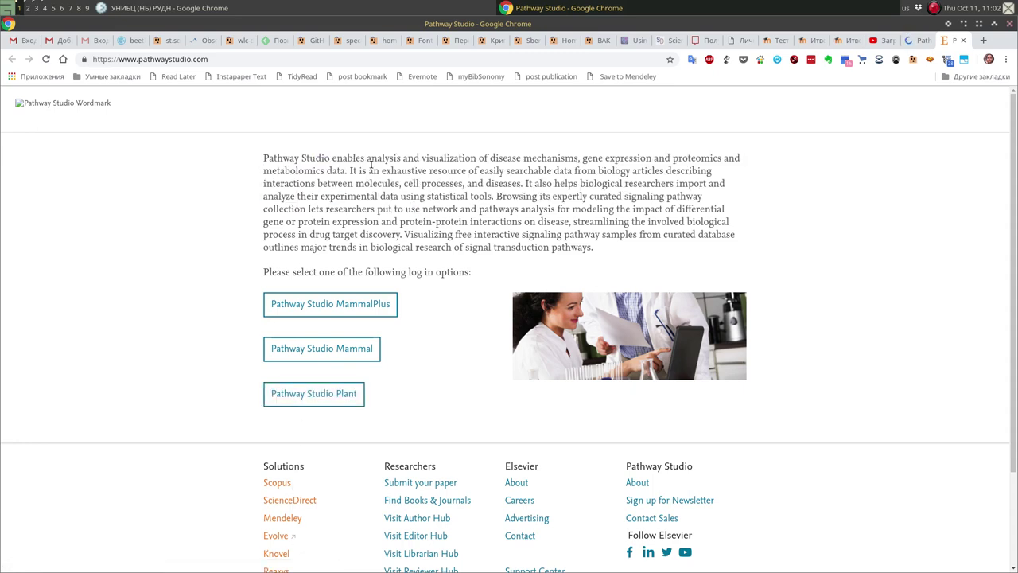
pyautogui.moveTo(329, 156); pyautogui.dragTo(430, 196)
pyautogui.click(466, 193)
# Step: Return to the test and advance from question 2 to question 3
pyautogui.click(841, 40)
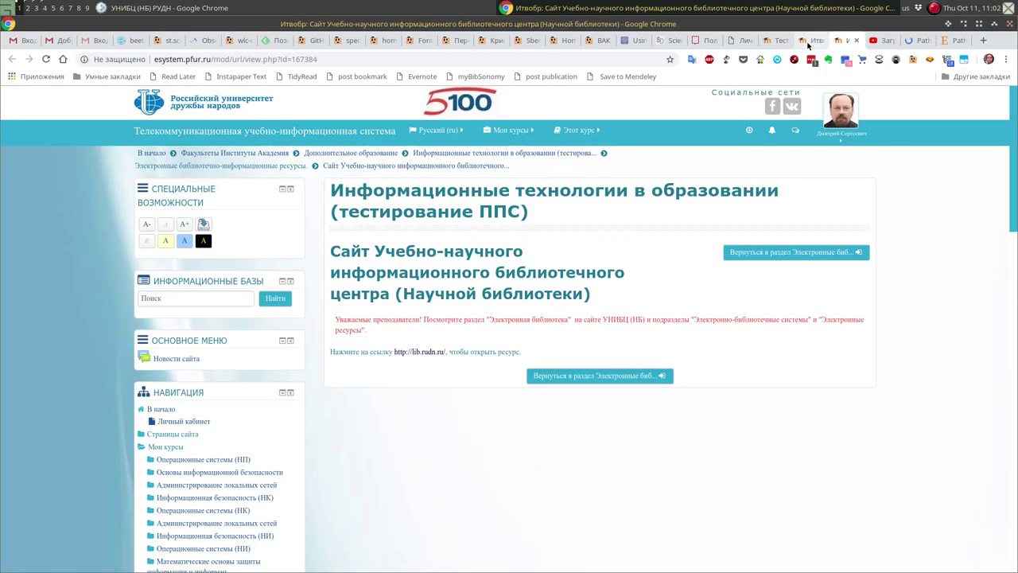
pyautogui.click(815, 41)
pyautogui.click(773, 41)
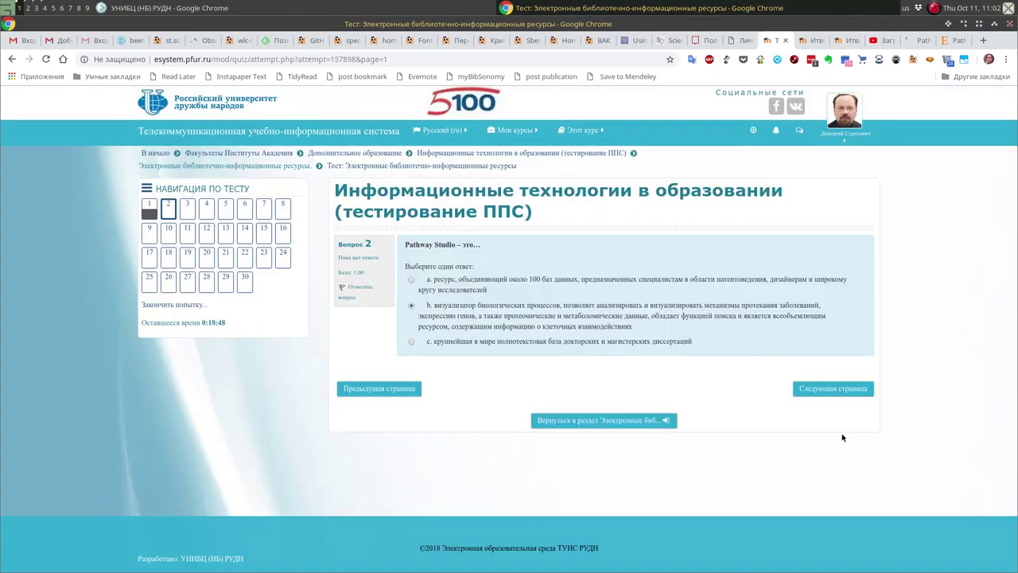
pyautogui.click(843, 389)
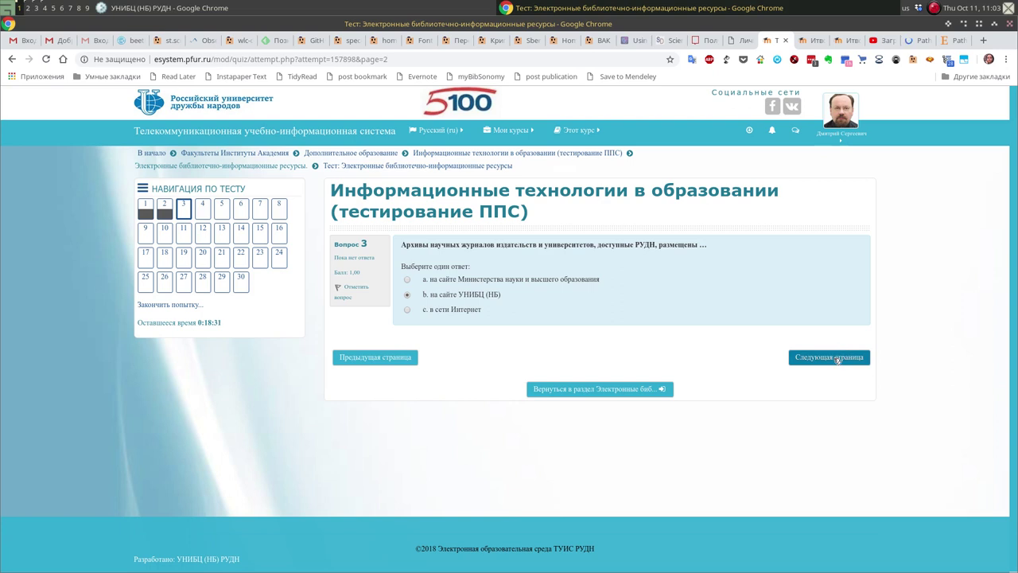
# Step: Answer questions 3, 4 and 7 with option b and question 6 with option a, complete question 5, and advance to question 8
pyautogui.click(834, 358)
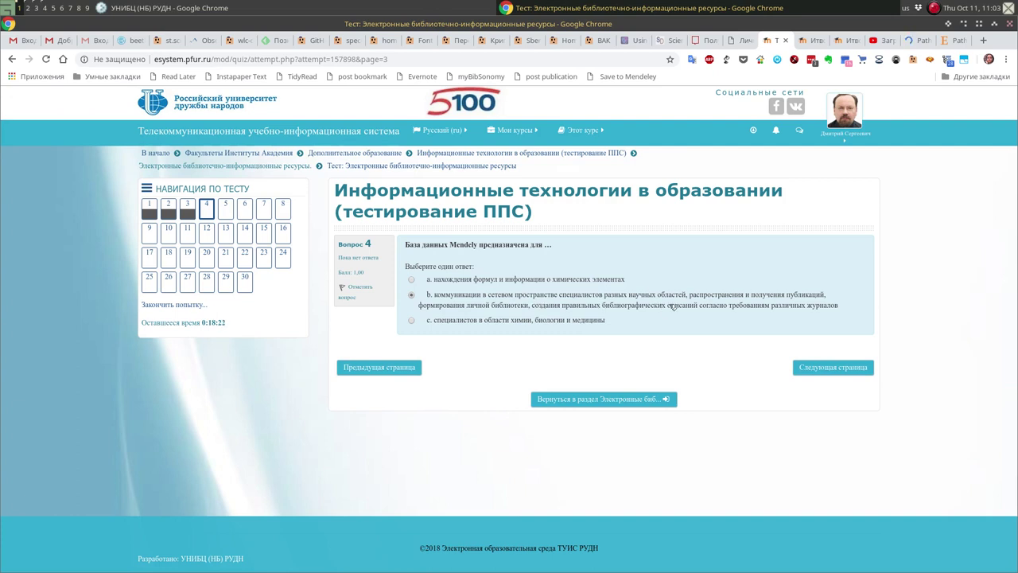
pyautogui.click(832, 368)
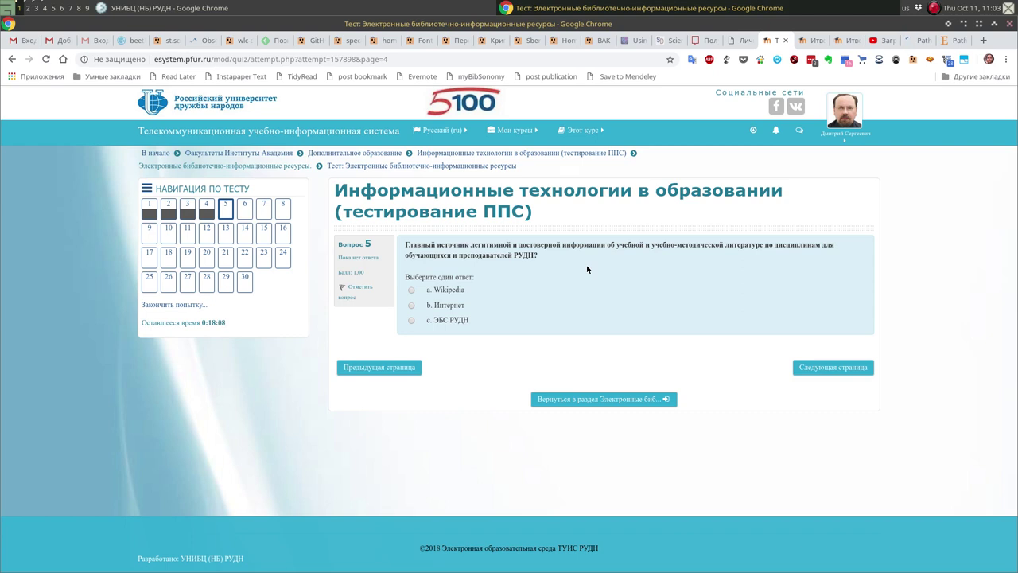
pyautogui.click(832, 367)
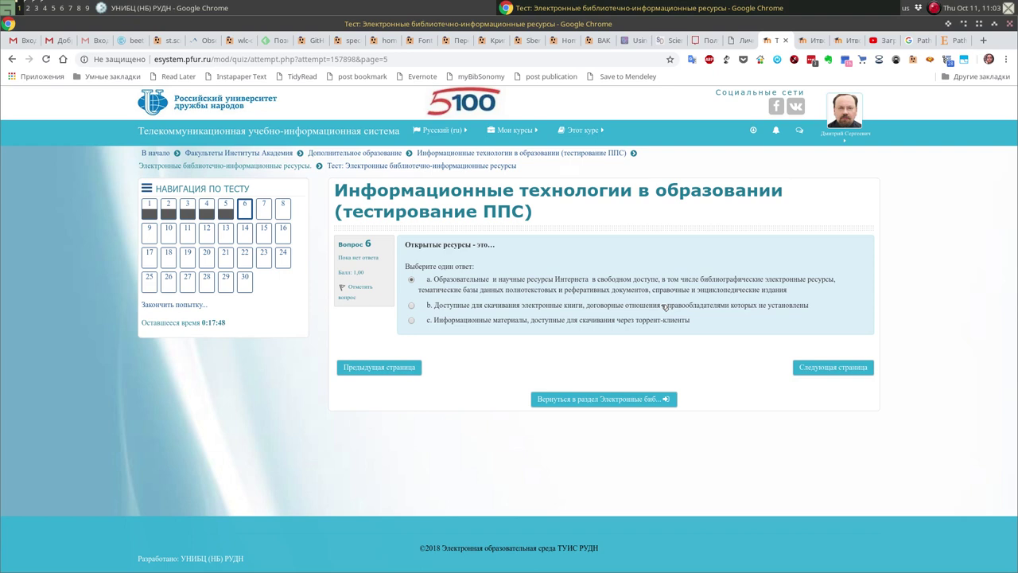
pyautogui.click(830, 367)
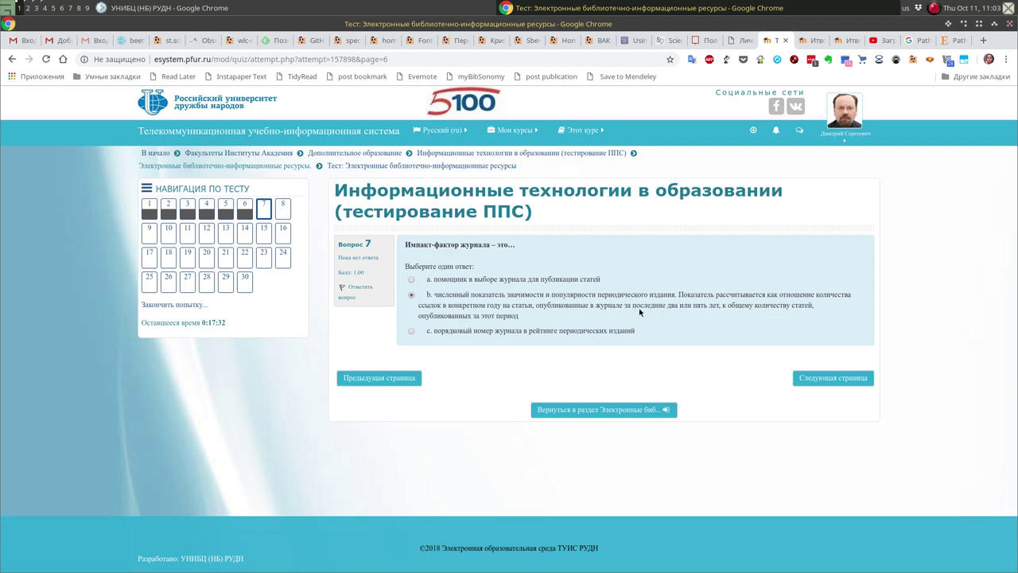
pyautogui.click(819, 379)
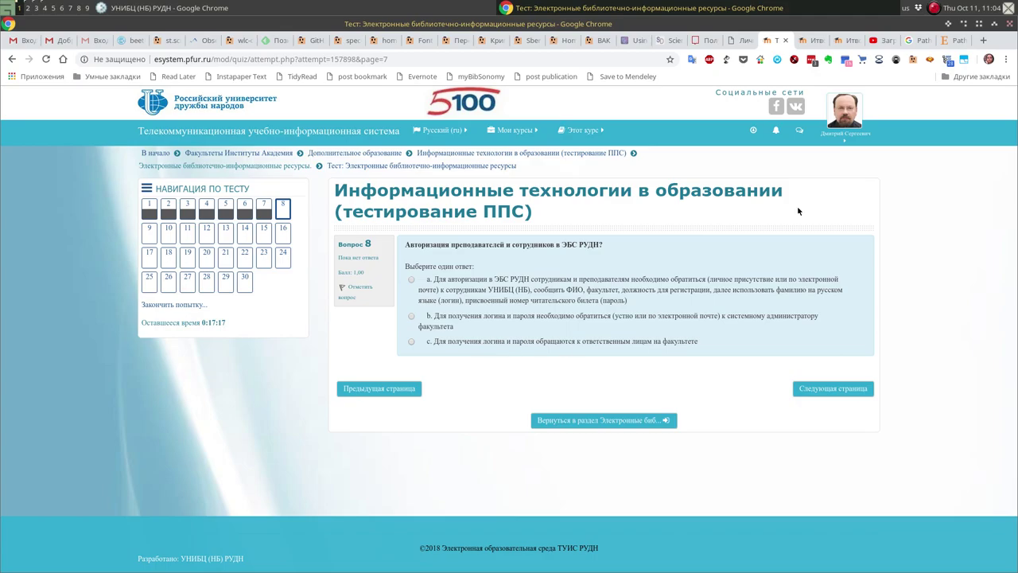
# Step: Switch to the library website and examine the announcements on its home page
pyautogui.click(318, 4)
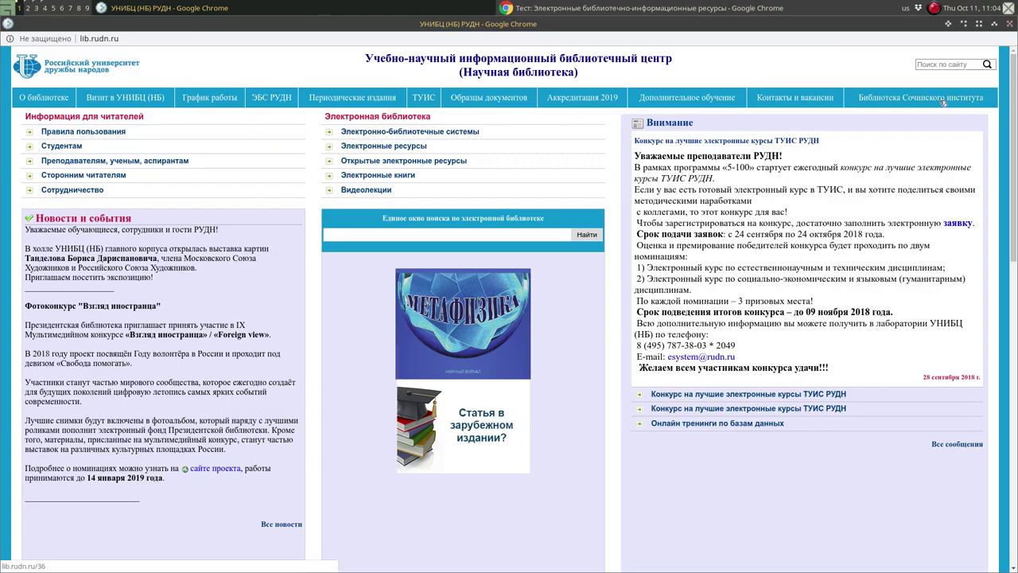
pyautogui.moveTo(770, 234); pyautogui.dragTo(856, 345)
pyautogui.click(855, 343)
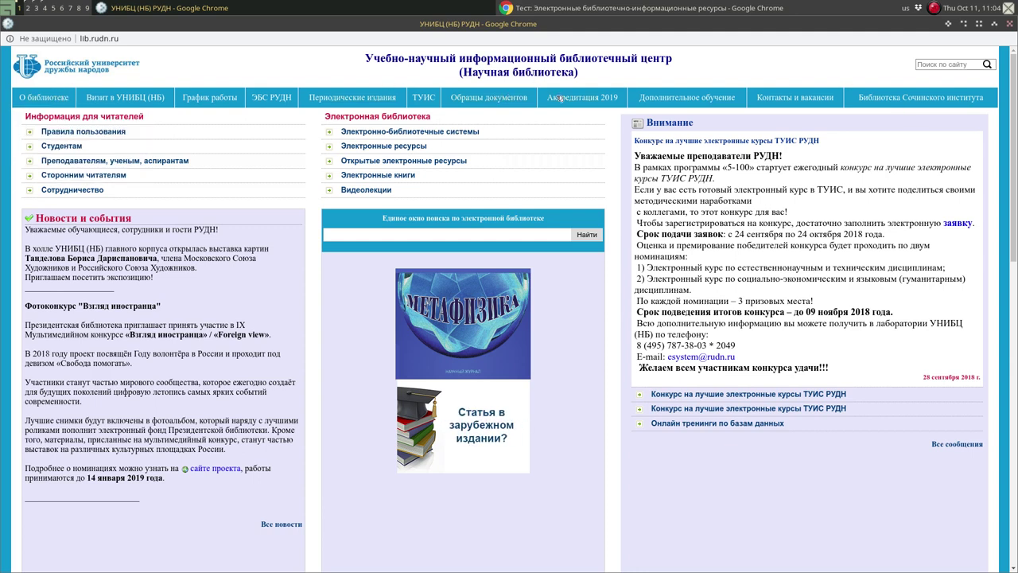
# Step: Examine the library site's section menus, its electronic library systems page and its usage rules for information on authorization
pyautogui.moveTo(198, 98)
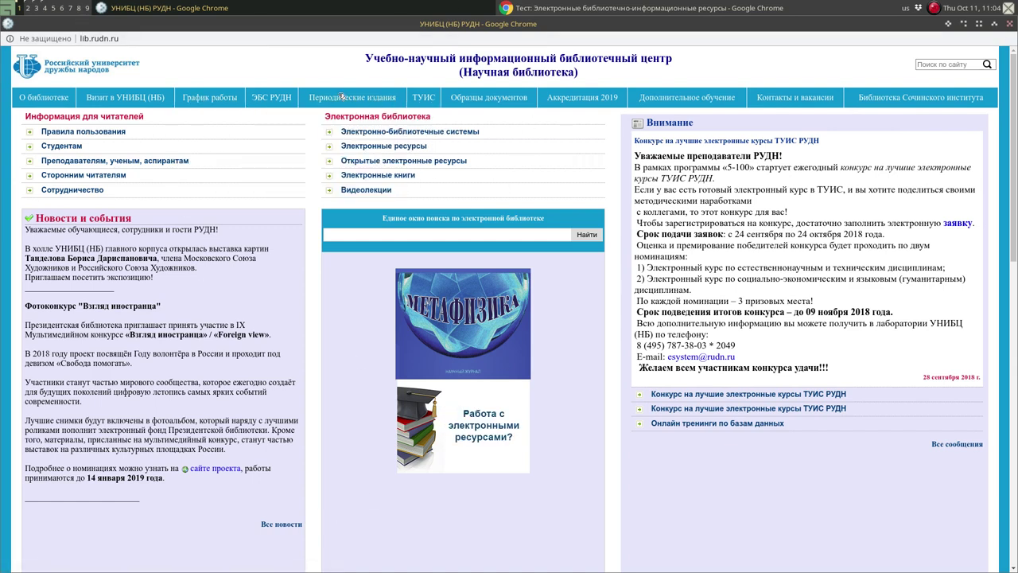
pyautogui.moveTo(59, 102)
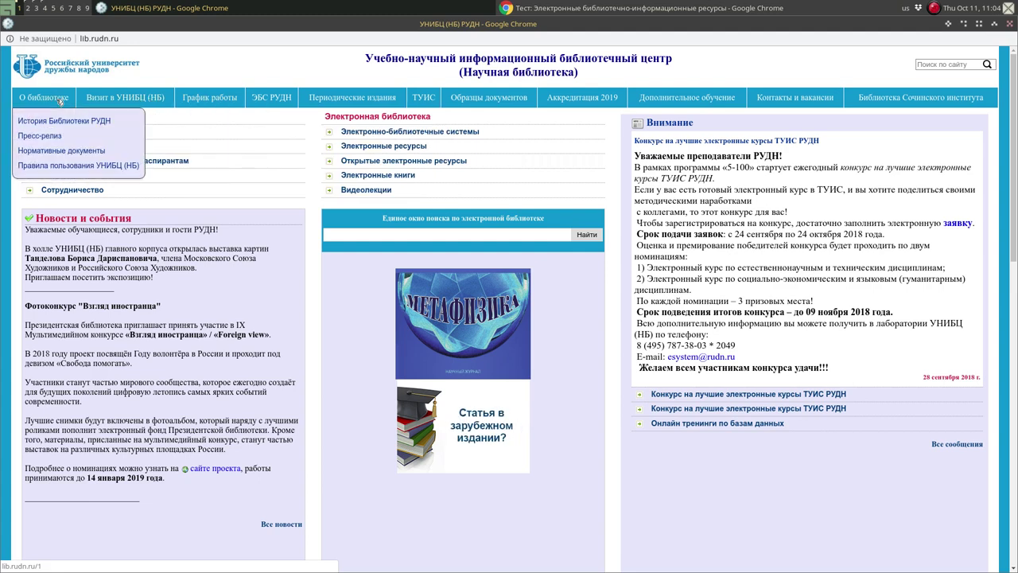
pyautogui.moveTo(108, 99)
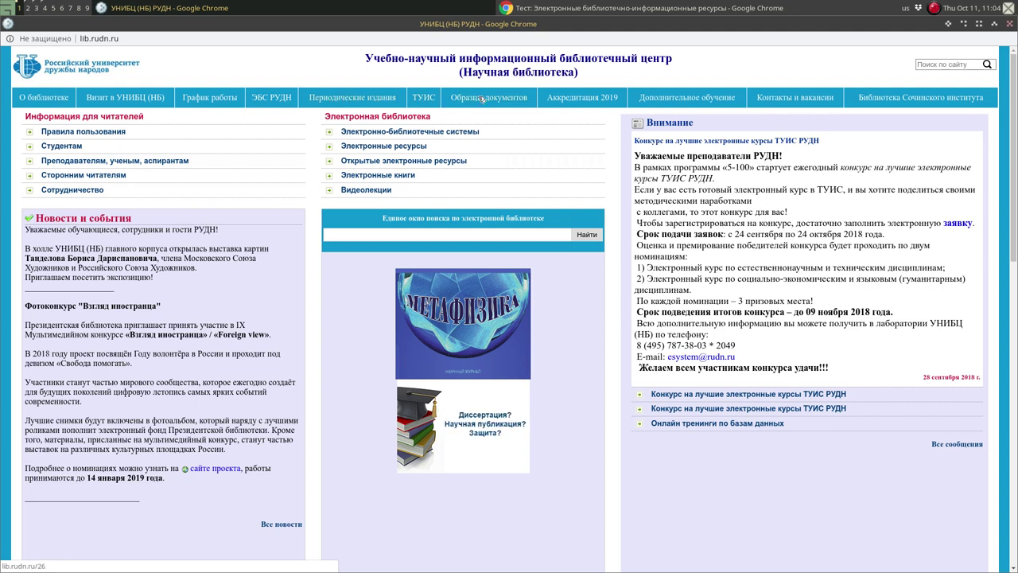
pyautogui.moveTo(792, 101)
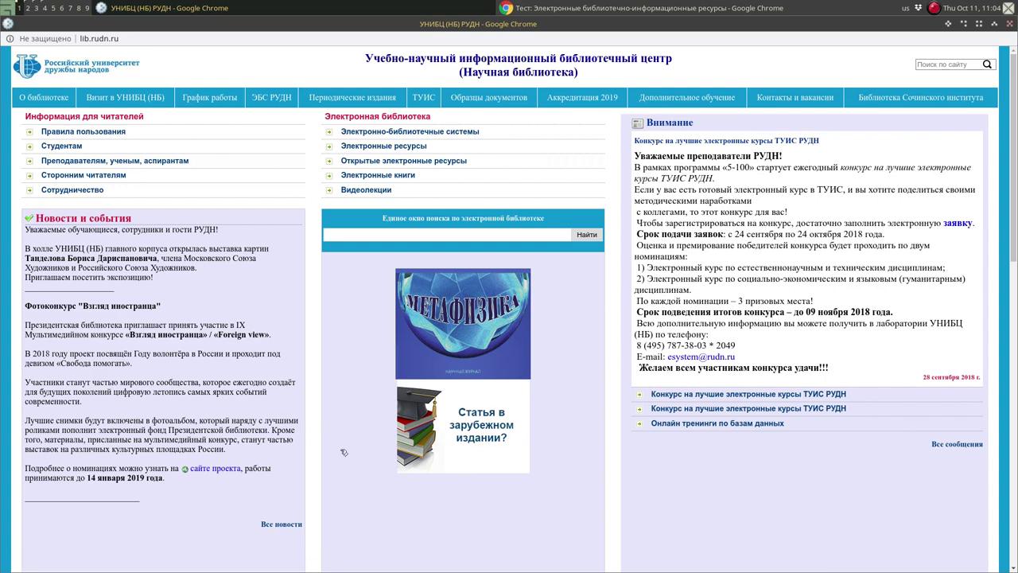
pyautogui.scroll(-4, 344, 452)
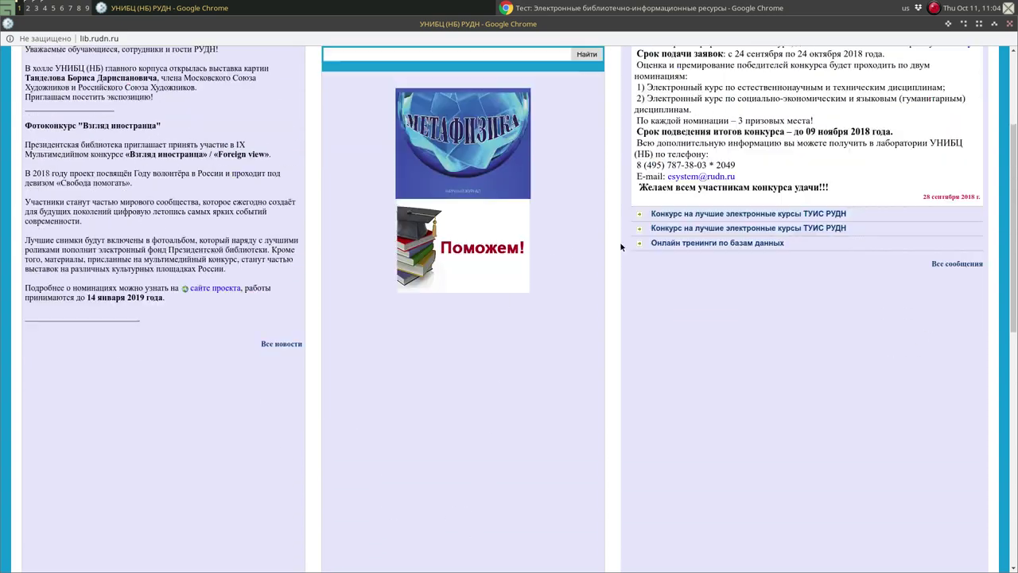
pyautogui.scroll(4, 621, 247)
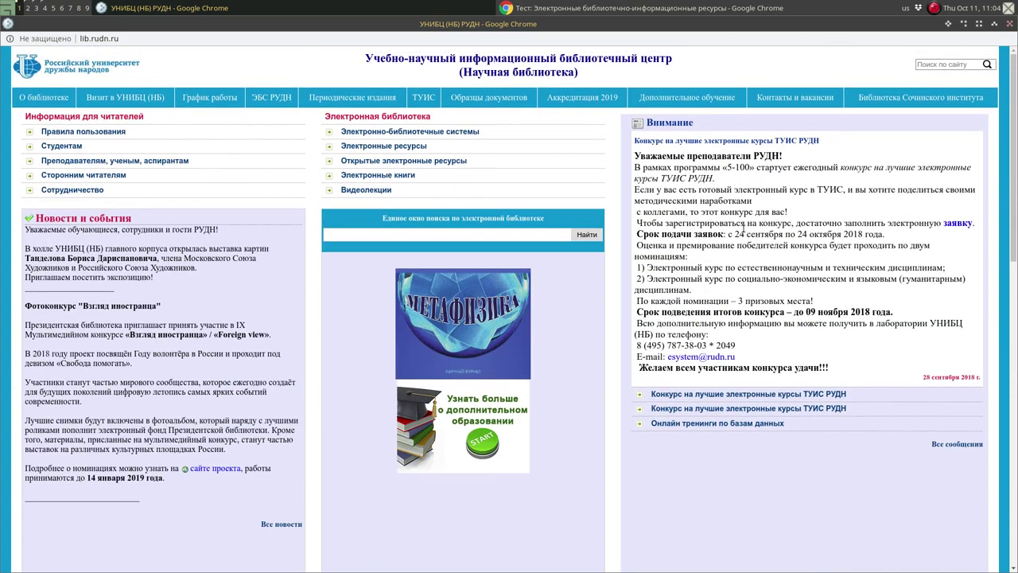
pyautogui.click(417, 133)
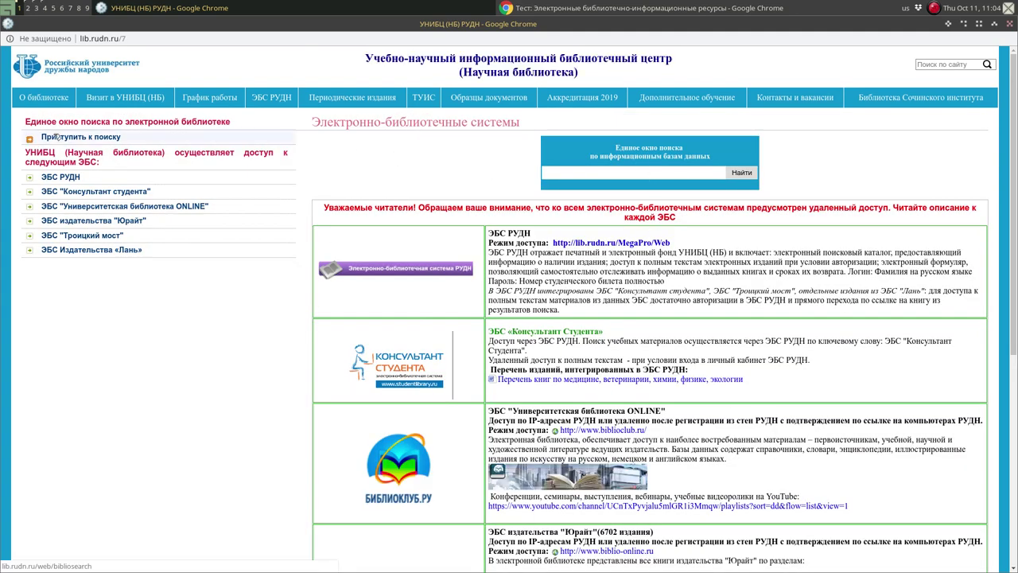
pyautogui.hotkey('alt', 'Left')
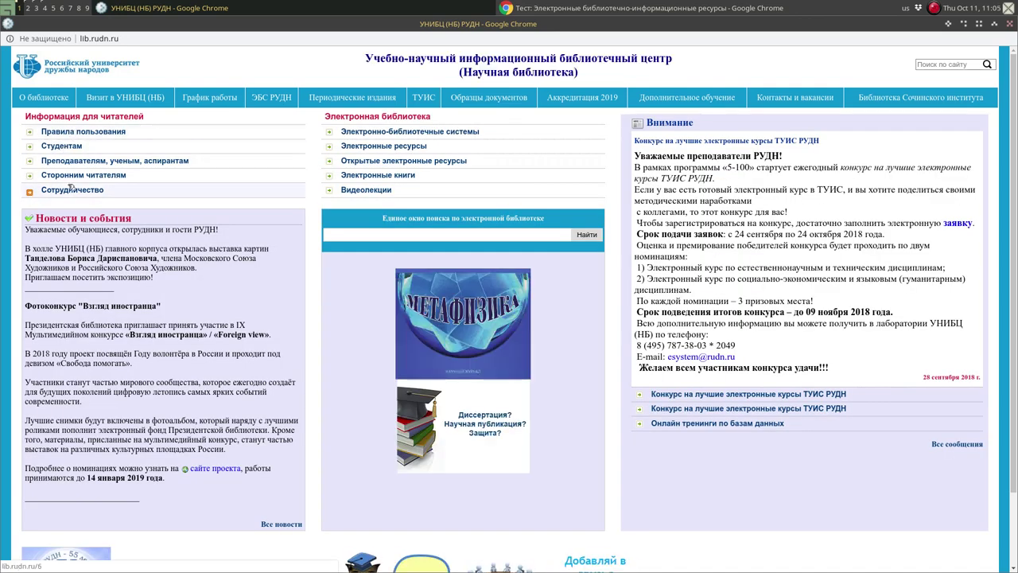
pyautogui.click(78, 129)
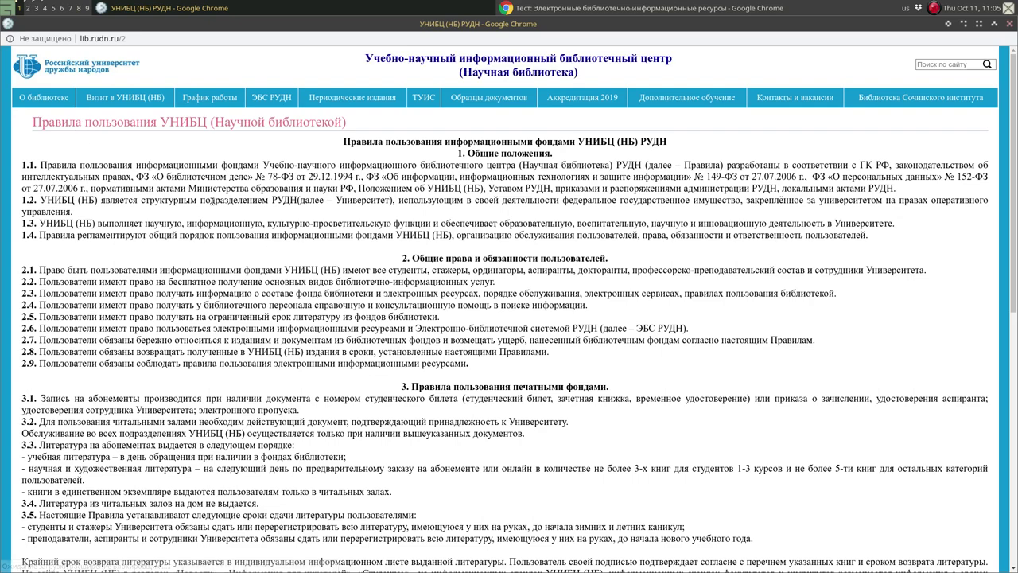
pyautogui.hotkey('alt', 'Left')
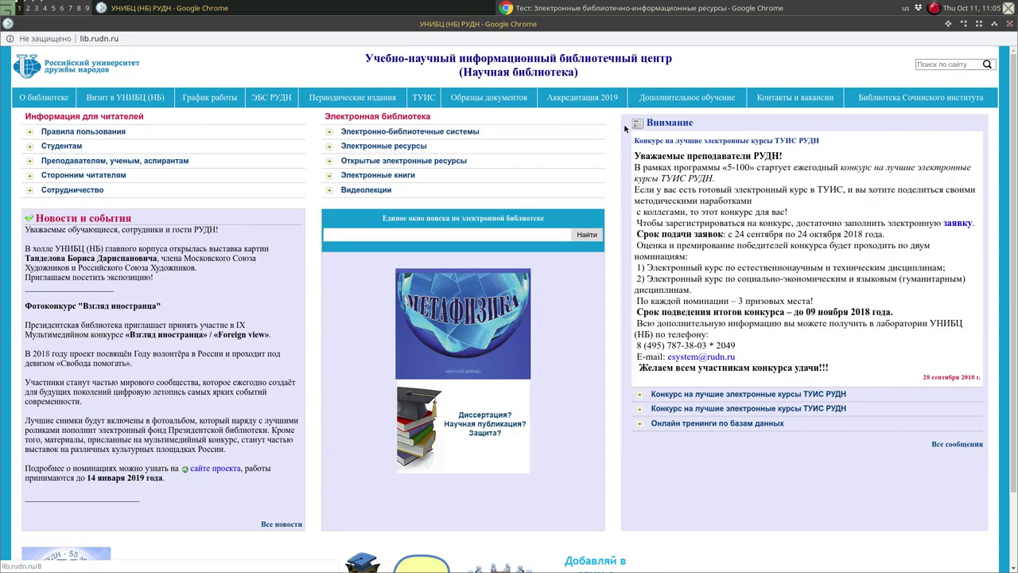
# Step: Return to the test, answer question 8 with option a and advance to question 9
pyautogui.click(780, 6)
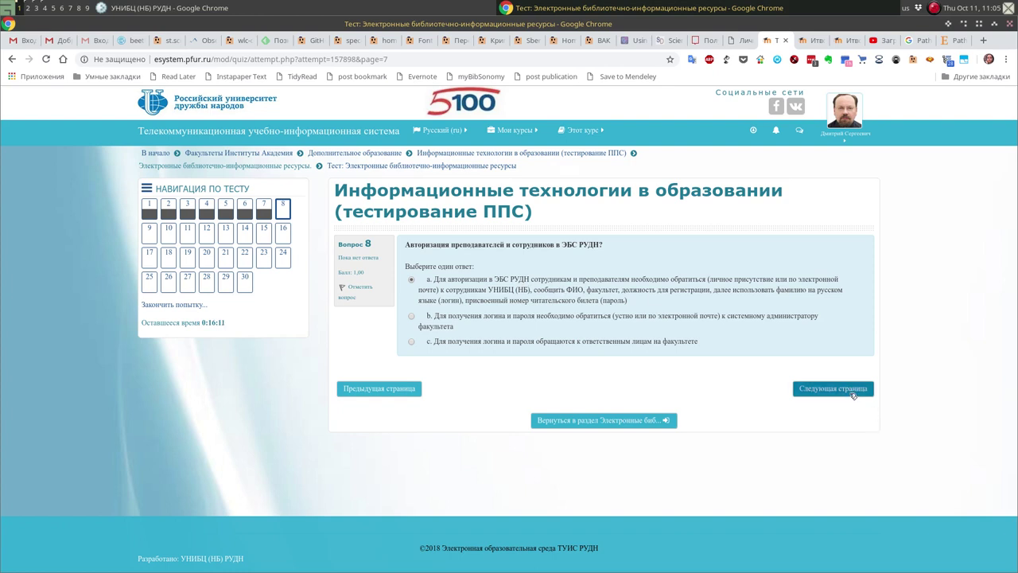
pyautogui.click(831, 389)
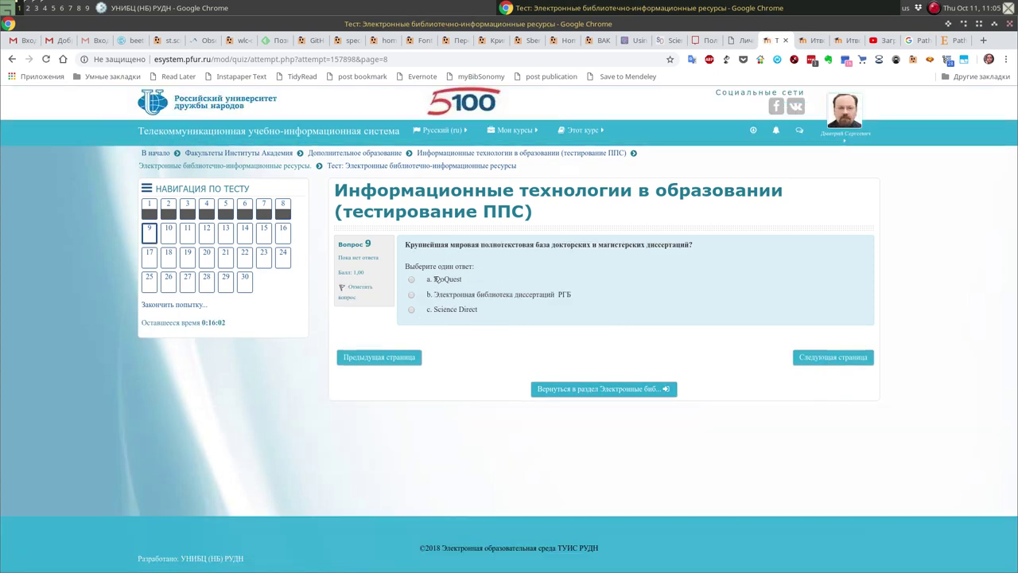
# Step: Copy the ProQuest option from question 9 and search Google for it in a new tab
pyautogui.moveTo(464, 280); pyautogui.dragTo(436, 282)
pyautogui.hotkey('ctrl', 'c')
pyautogui.moveTo(436, 282); pyautogui.dragTo(984, 43)
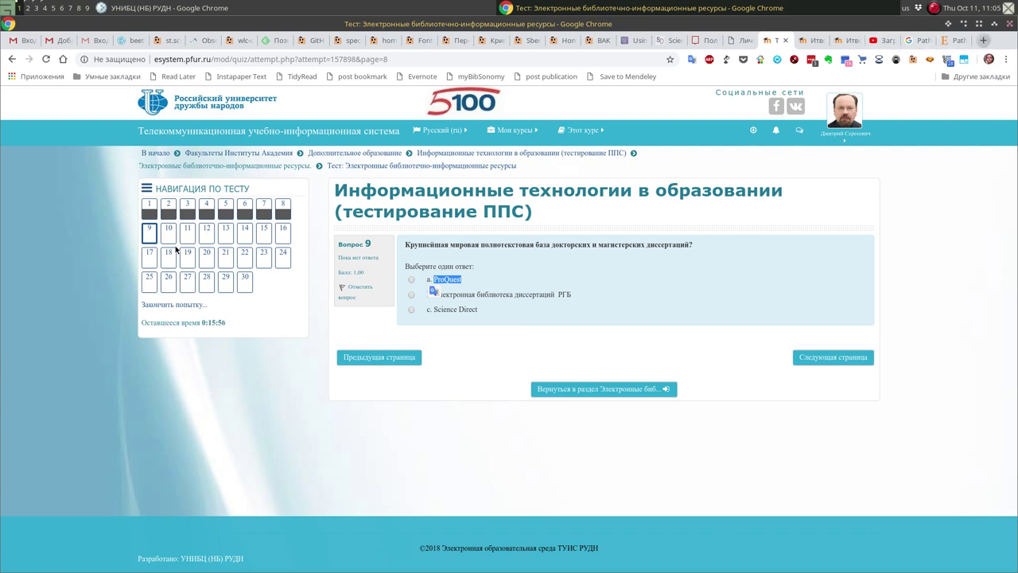
pyautogui.hotkey('ctrl', 't')
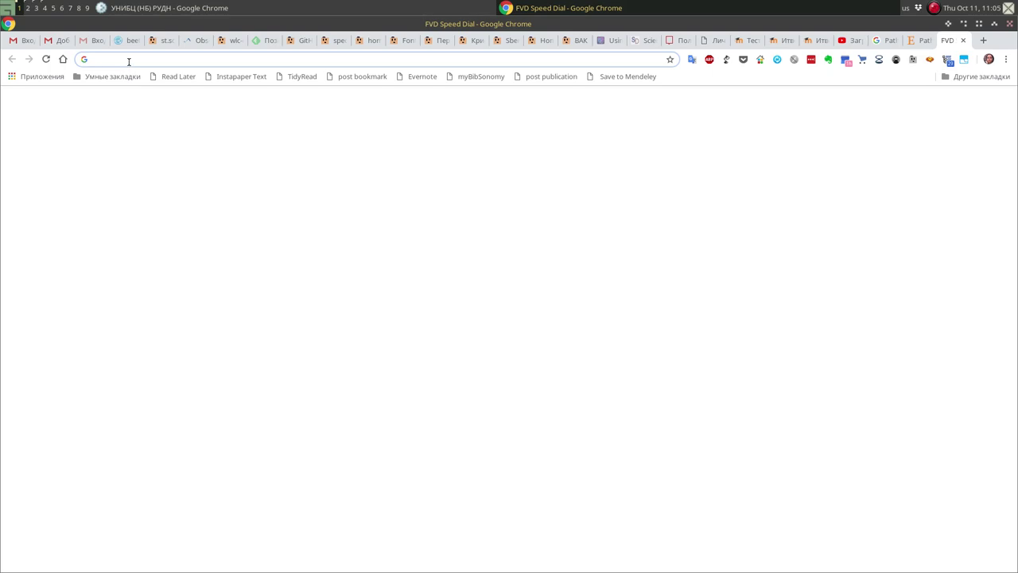
pyautogui.hotkey('ctrl', 'v')
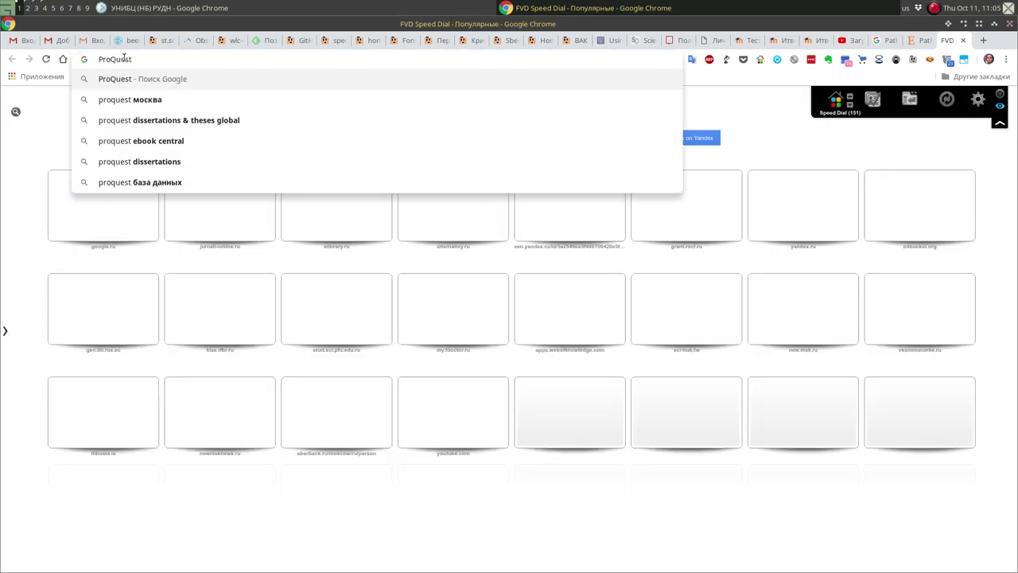
pyautogui.press('Return')
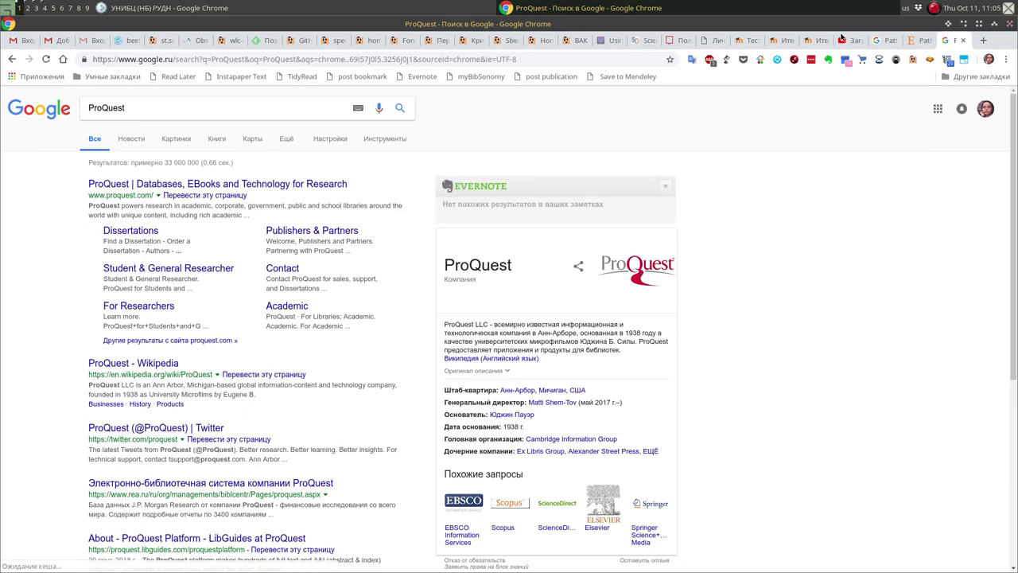
# Step: Close the Pathway Studio and Google search tabs, answer question 9 with option a, ProQuest, and advance to question 10
pyautogui.click(923, 42)
pyautogui.click(928, 42)
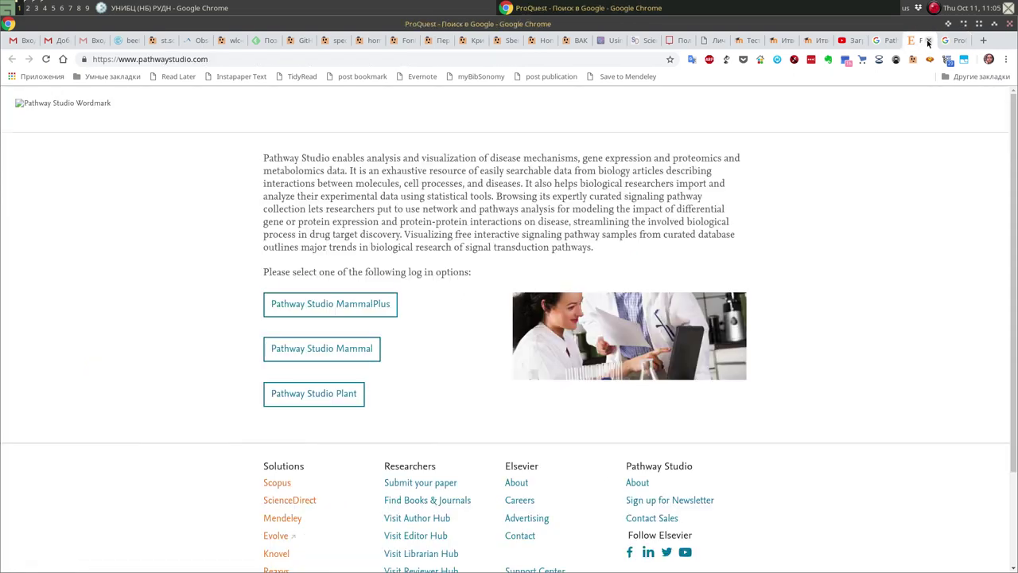
pyautogui.click(928, 40)
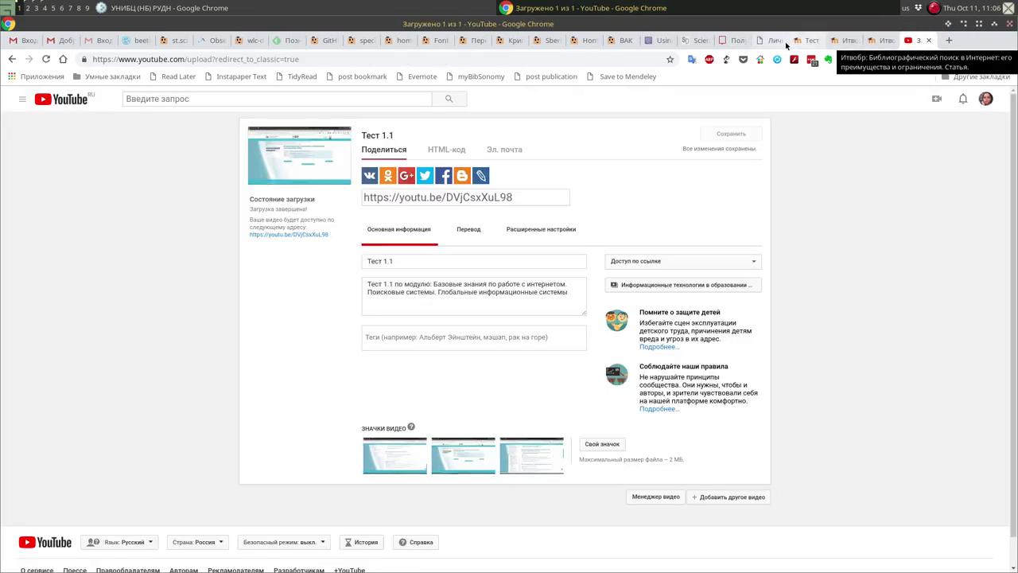
pyautogui.click(799, 42)
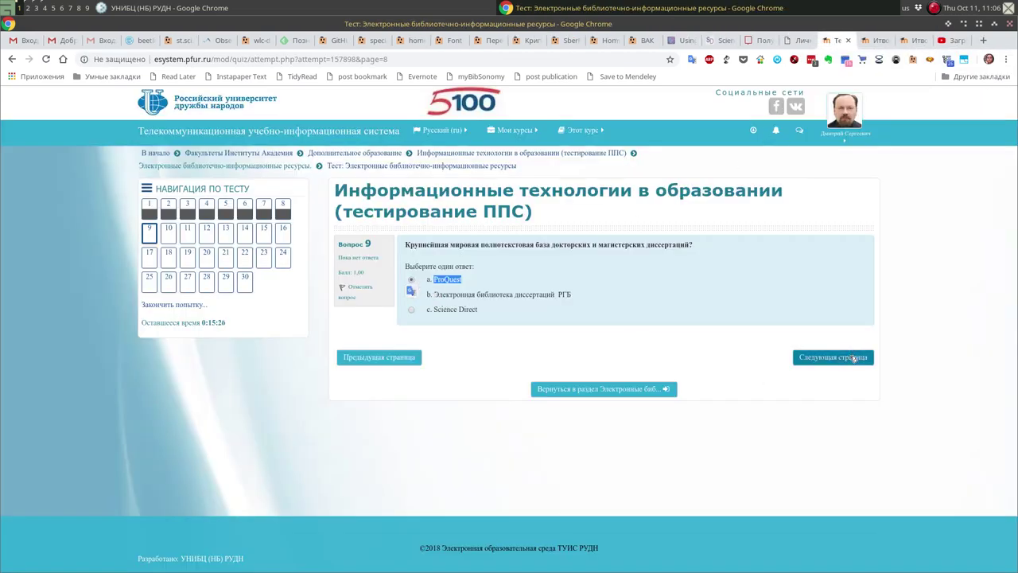
pyautogui.click(850, 358)
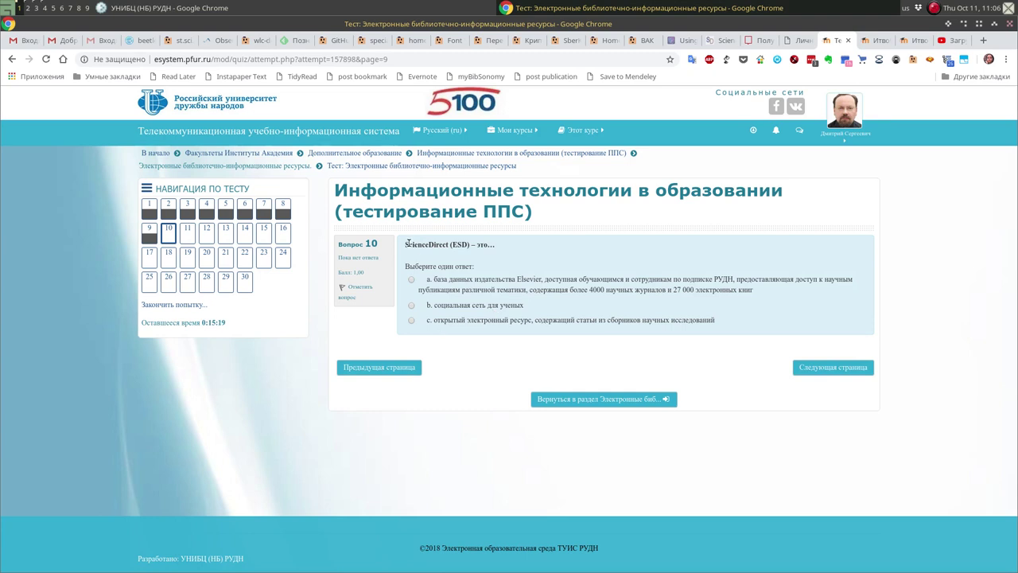
# Step: Copy "ScienceDirect (ESD)" from question 10 and search Google for it in a new tab
pyautogui.moveTo(406, 245); pyautogui.dragTo(472, 244)
pyautogui.hotkey('ctrl', 'c')
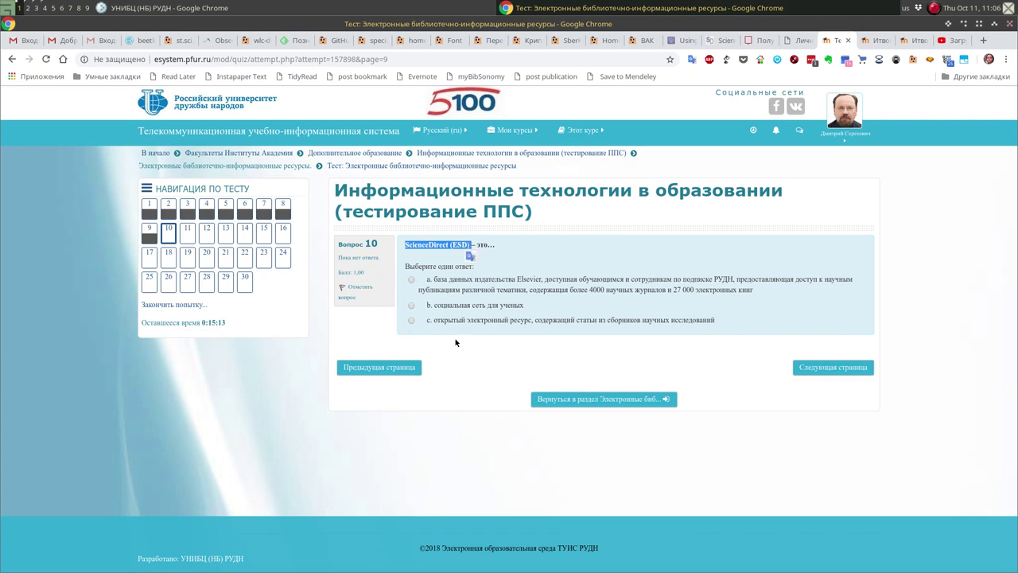
pyautogui.click(984, 40)
pyautogui.click(360, 62)
pyautogui.hotkey('ctrl', 'v')
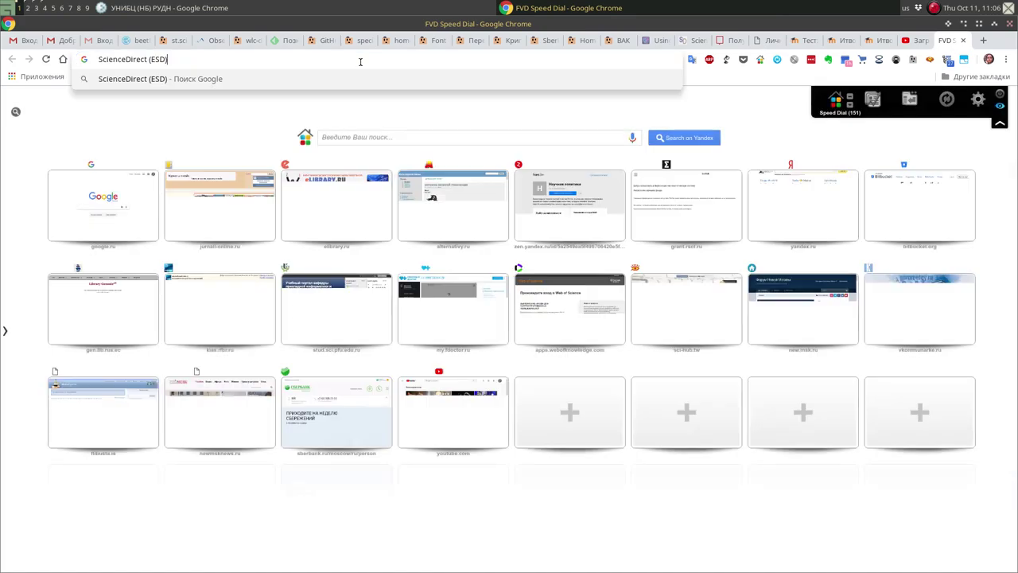
pyautogui.press('Return')
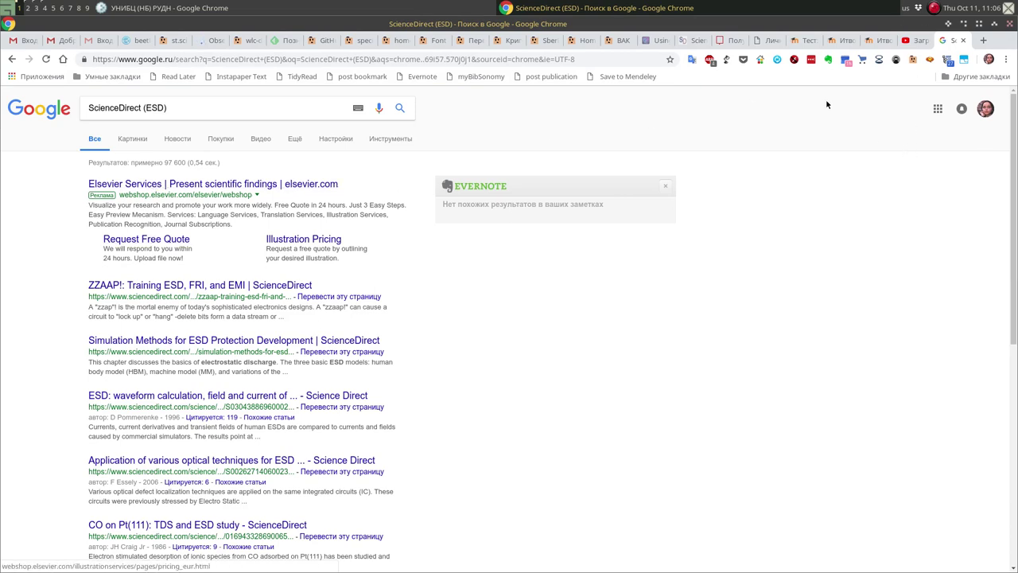
# Step: Return to the test, answer question 10 with option a and advance to question 11
pyautogui.click(800, 40)
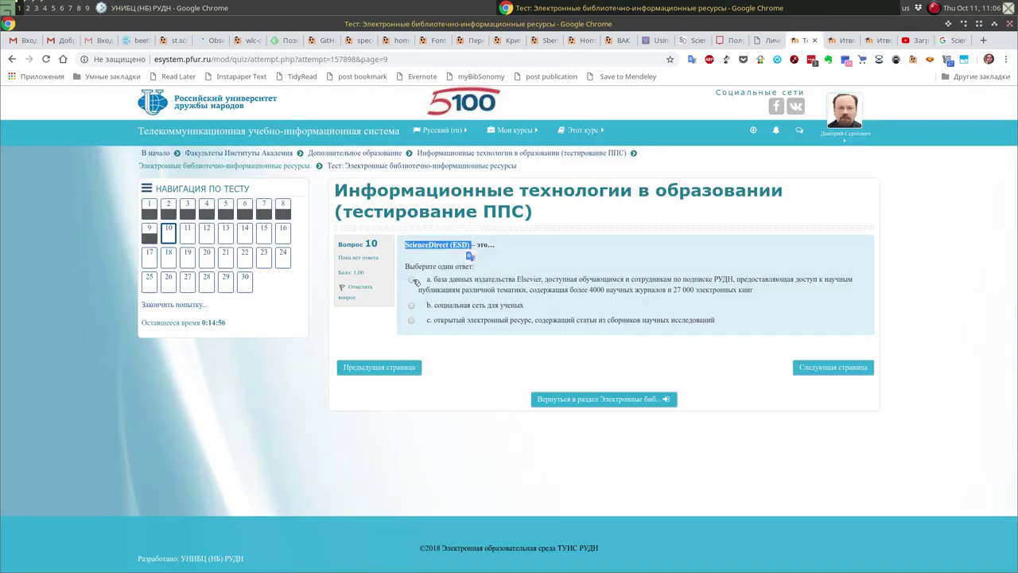
pyautogui.click(848, 370)
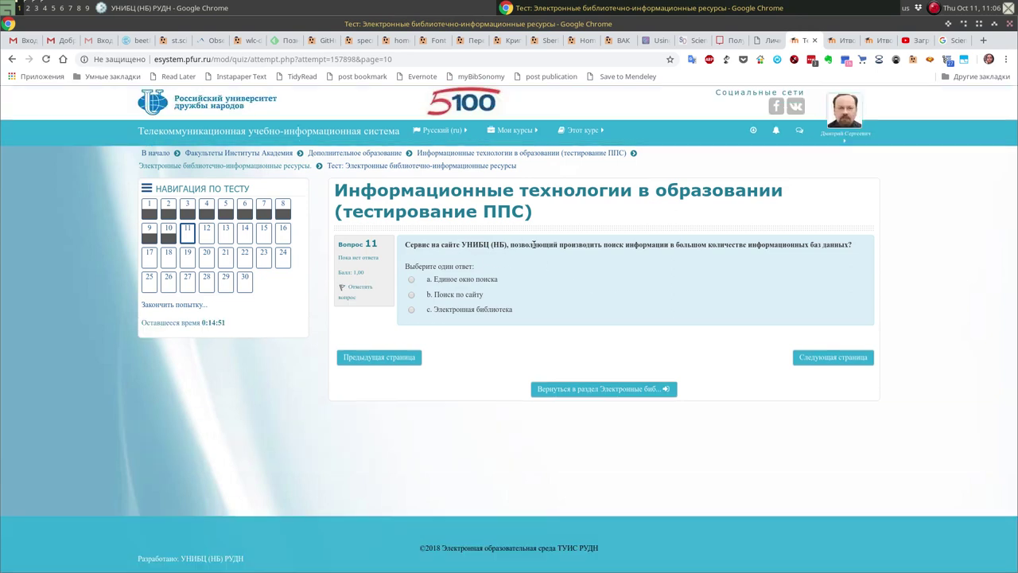
# Step: Choose option c, "Электронная библиотека", as the answer to question 11
pyautogui.moveTo(561, 245); pyautogui.dragTo(845, 247)
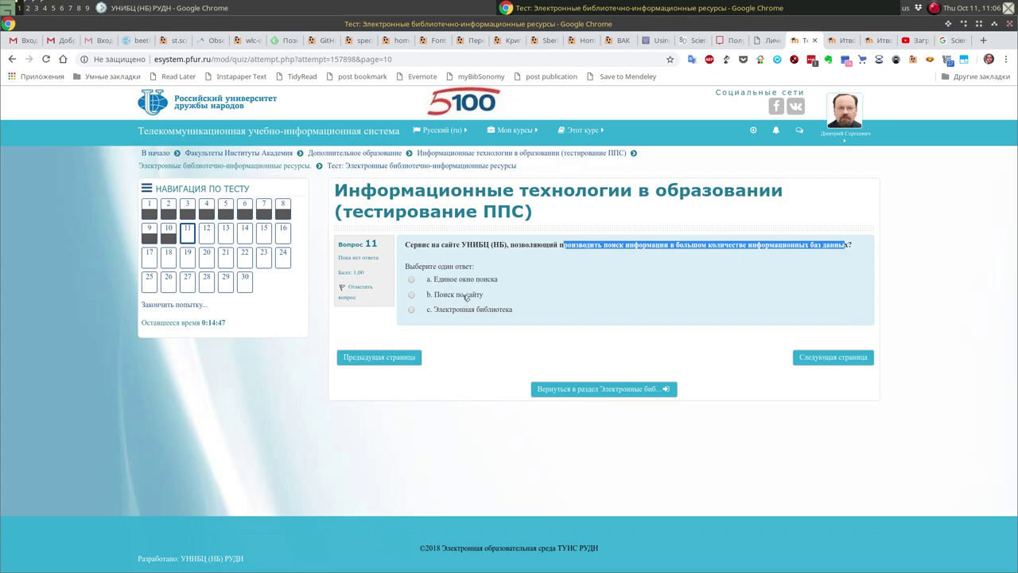
pyautogui.click(244, 5)
pyautogui.click(692, 6)
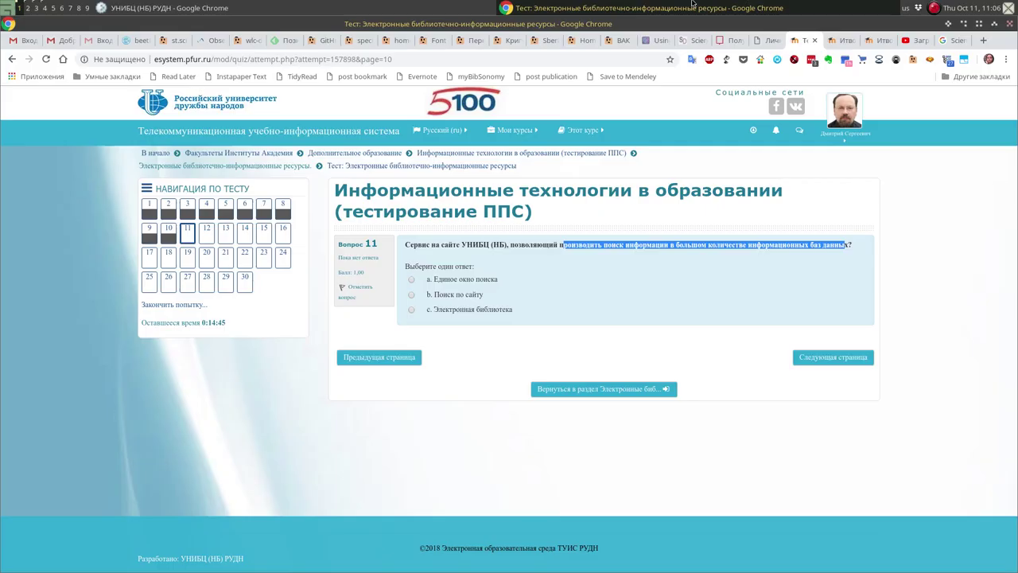
pyautogui.click(461, 310)
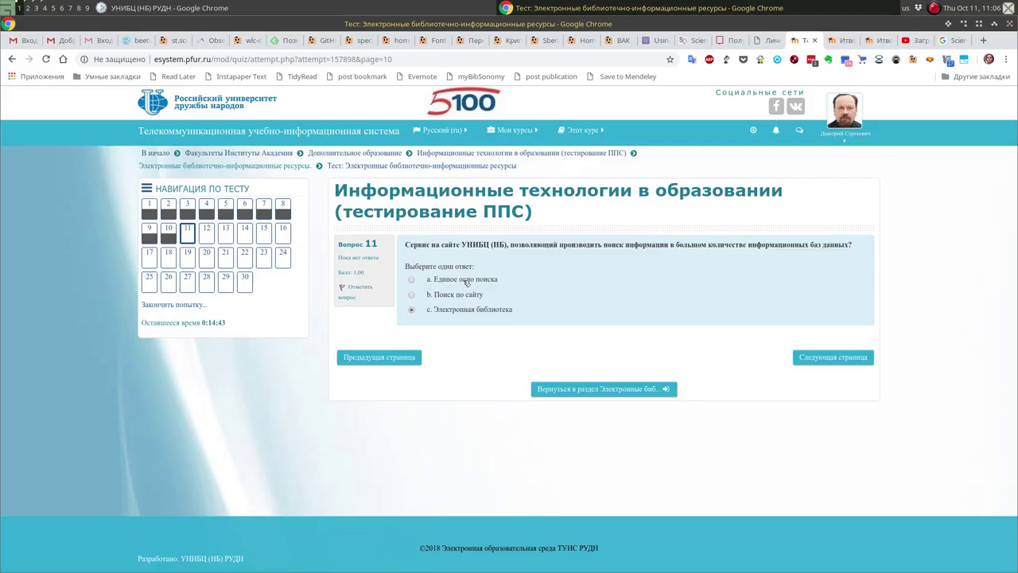
# Step: Check the search window on the library home page, answer question 11 with option a, "Единое окно поиска", and advance to question 12
pyautogui.click(323, 5)
pyautogui.scroll(-3, 192, 463)
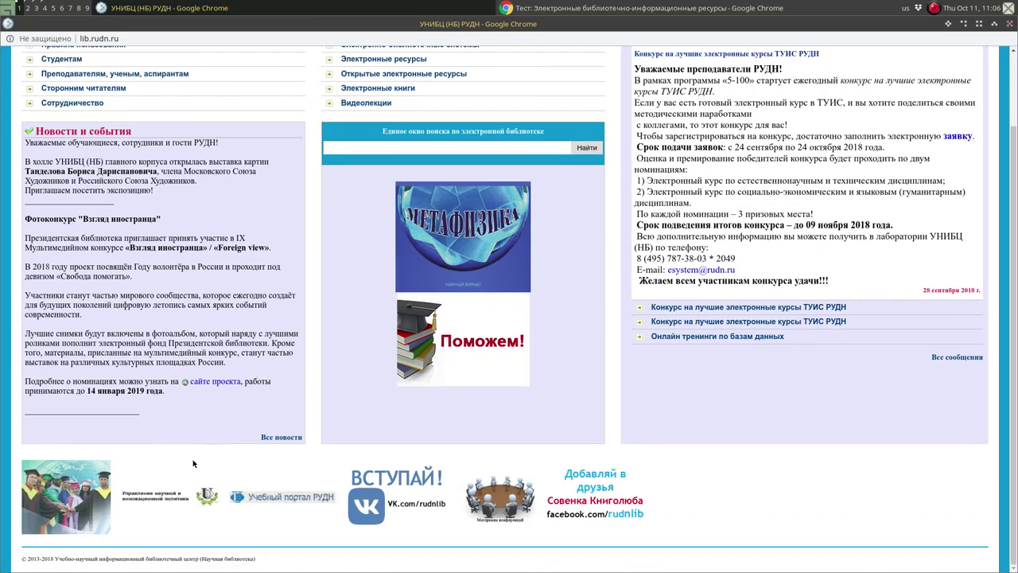
pyautogui.scroll(3, 193, 463)
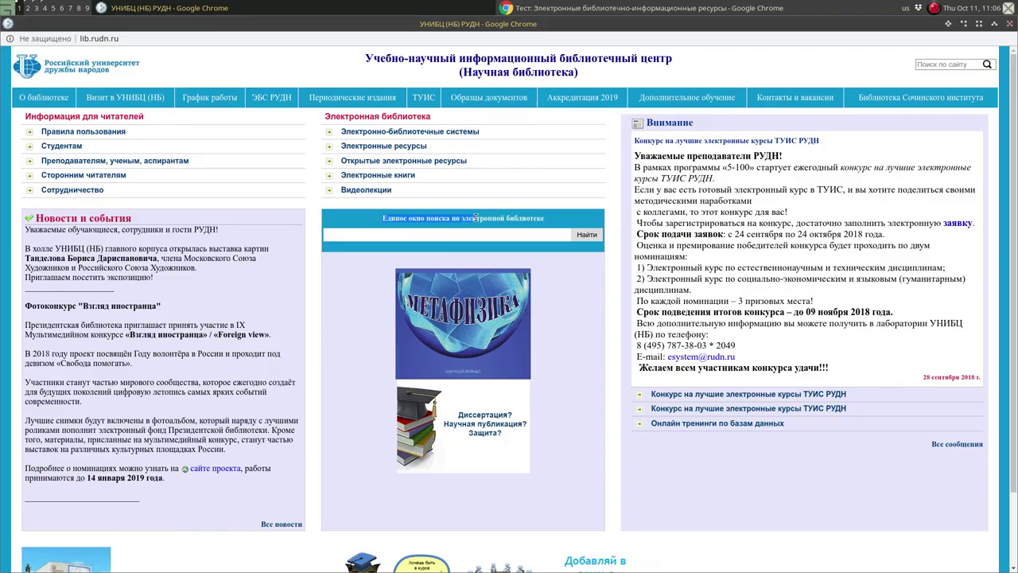
pyautogui.hotkey('alt', 'Tab')
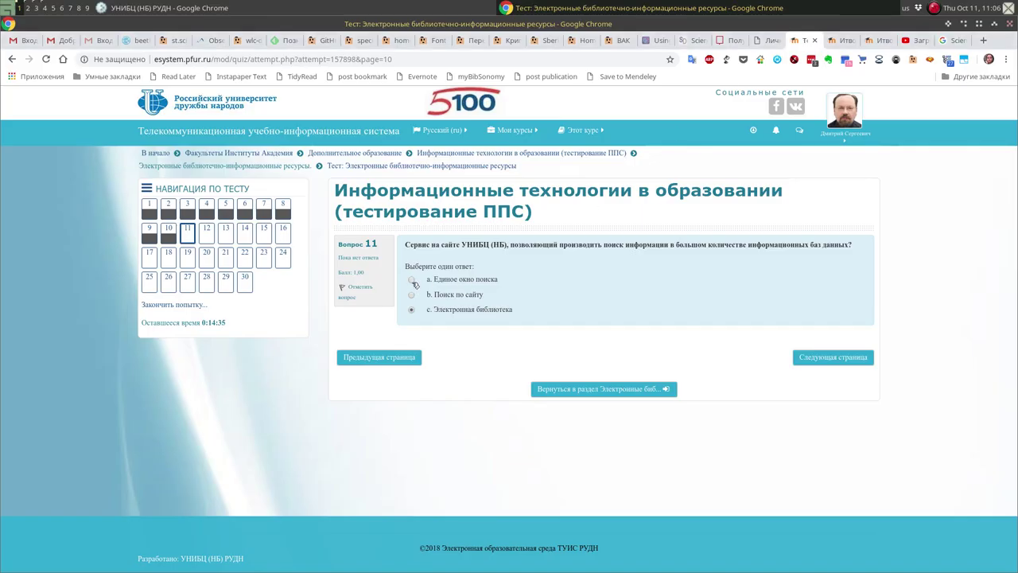
pyautogui.click(834, 357)
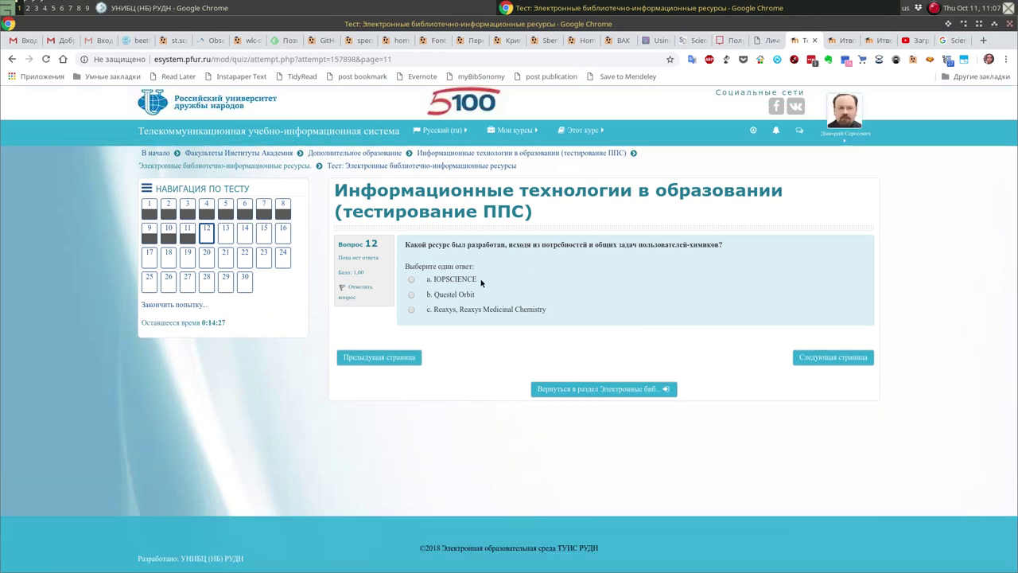
# Step: Search Google for the IOPSCIENCE option from question 12 and open the IOPscience home page in a new tab
pyautogui.moveTo(480, 282); pyautogui.dragTo(433, 280)
pyautogui.hotkey('ctrl', 'c')
pyautogui.click(951, 40)
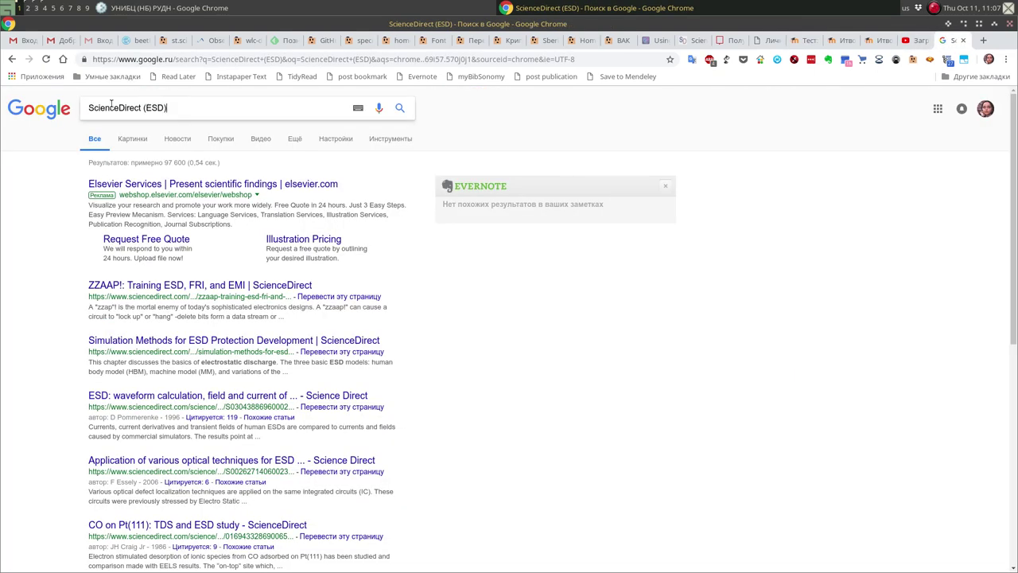
pyautogui.hotkey('ctrl', 'a')
pyautogui.hotkey('ctrl', 'v')
pyautogui.press('Return')
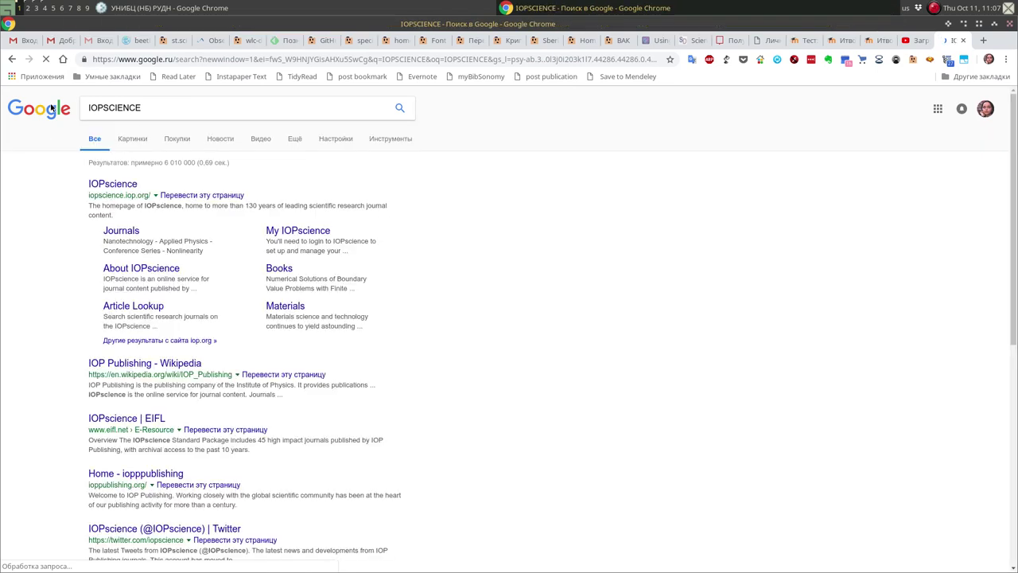
pyautogui.middleClick(123, 186)
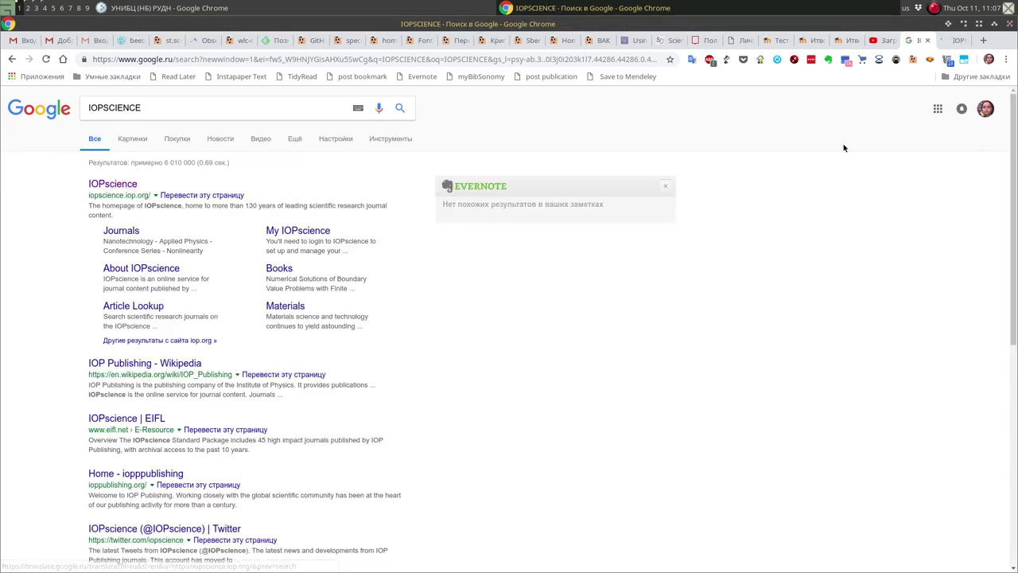
# Step: Examine the subject areas on the IOPscience home page and return to question 12 of the test
pyautogui.click(951, 41)
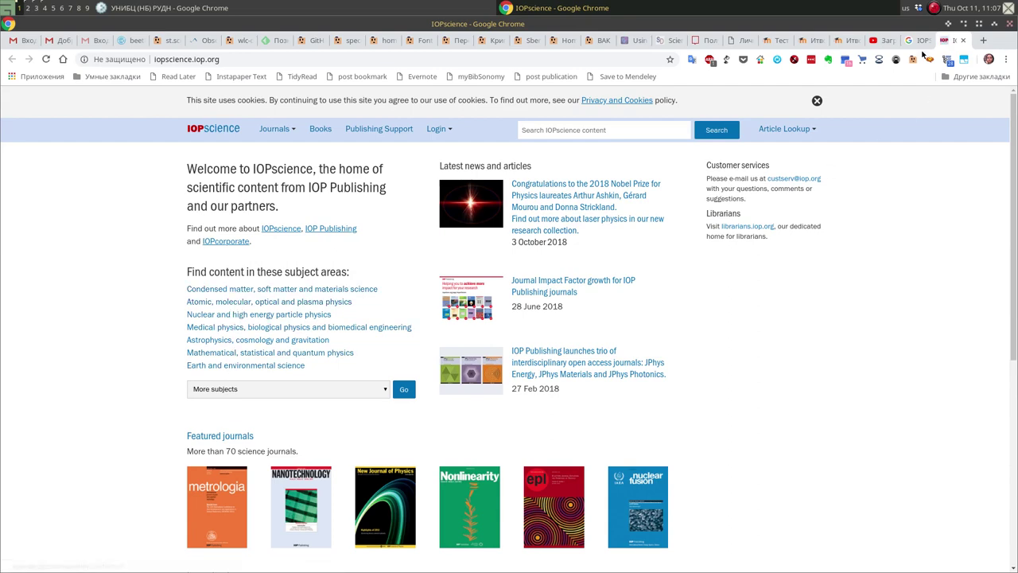
pyautogui.click(924, 39)
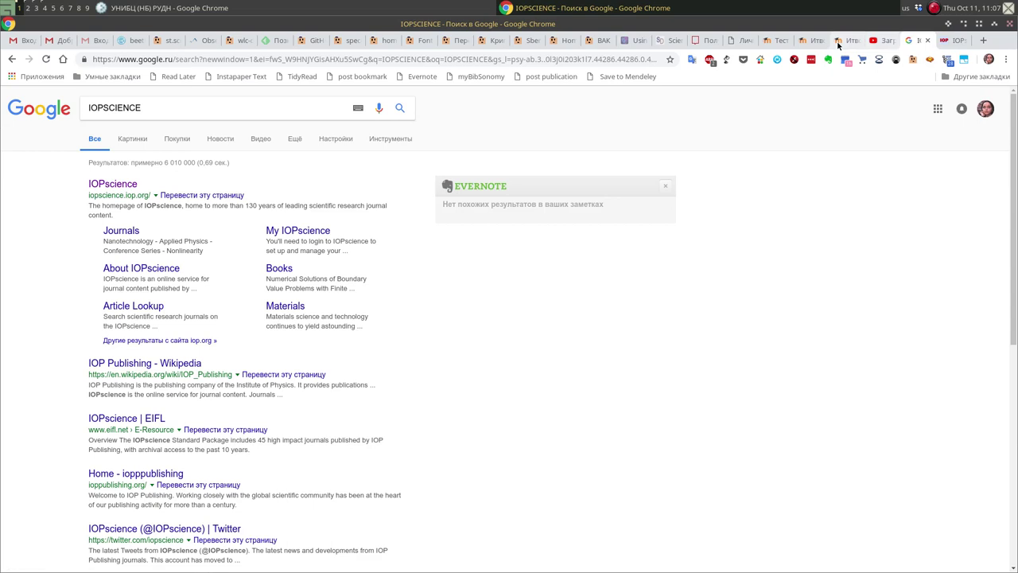
pyautogui.click(776, 41)
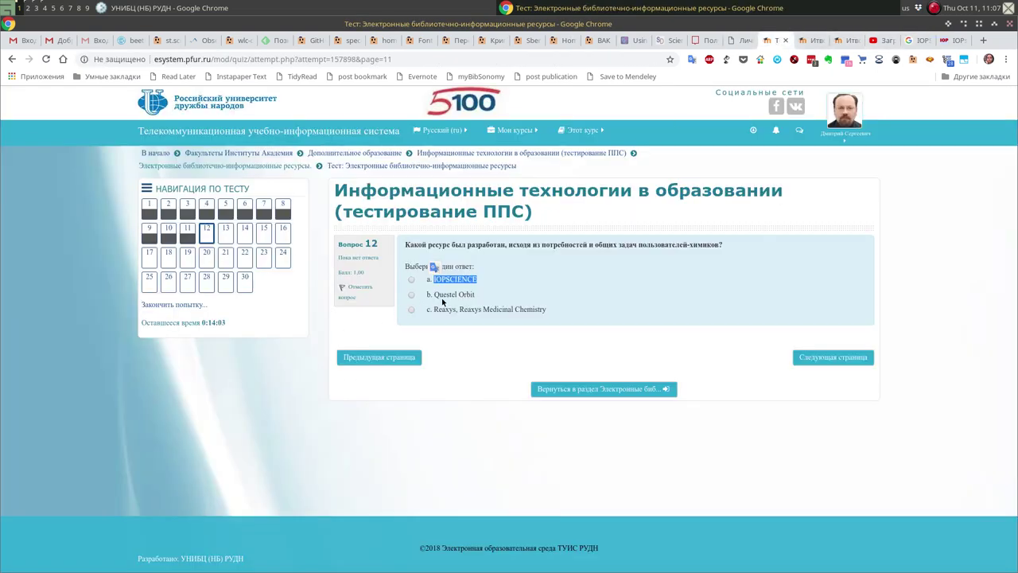
# Step: Search Google for "Questel Orbit", option b of question 12
pyautogui.moveTo(478, 295); pyautogui.dragTo(437, 298)
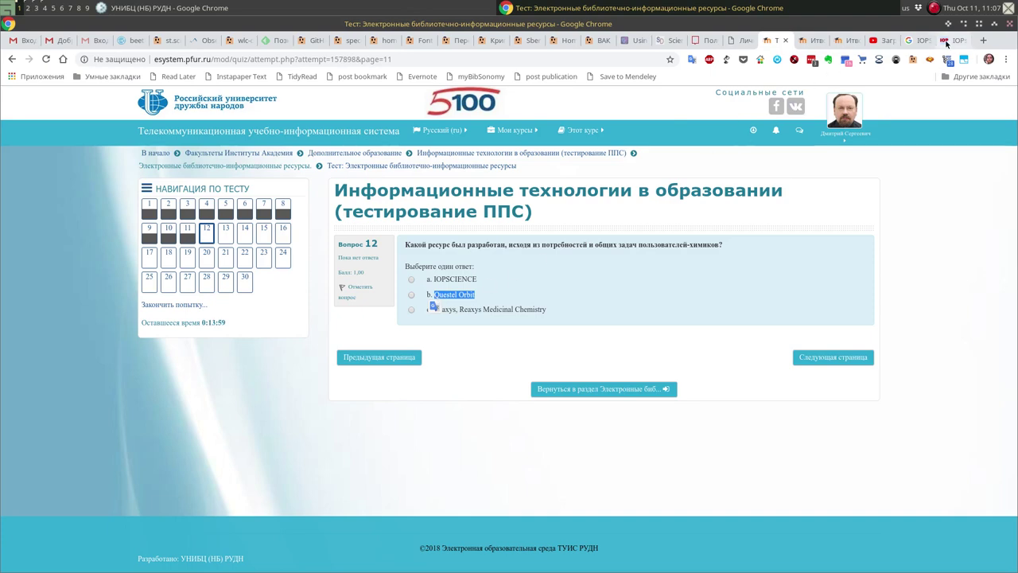
pyautogui.click(950, 40)
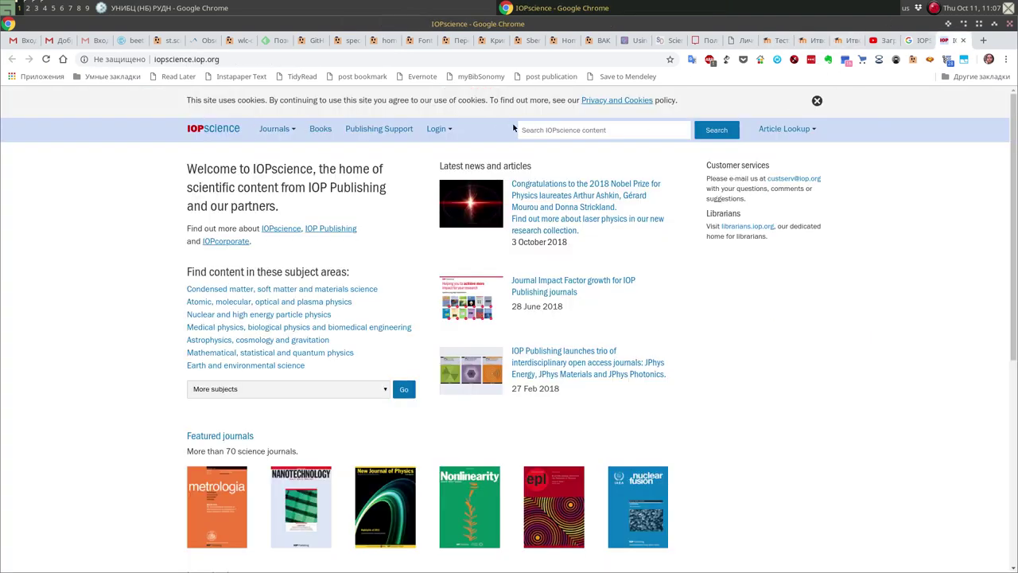
pyautogui.click(915, 40)
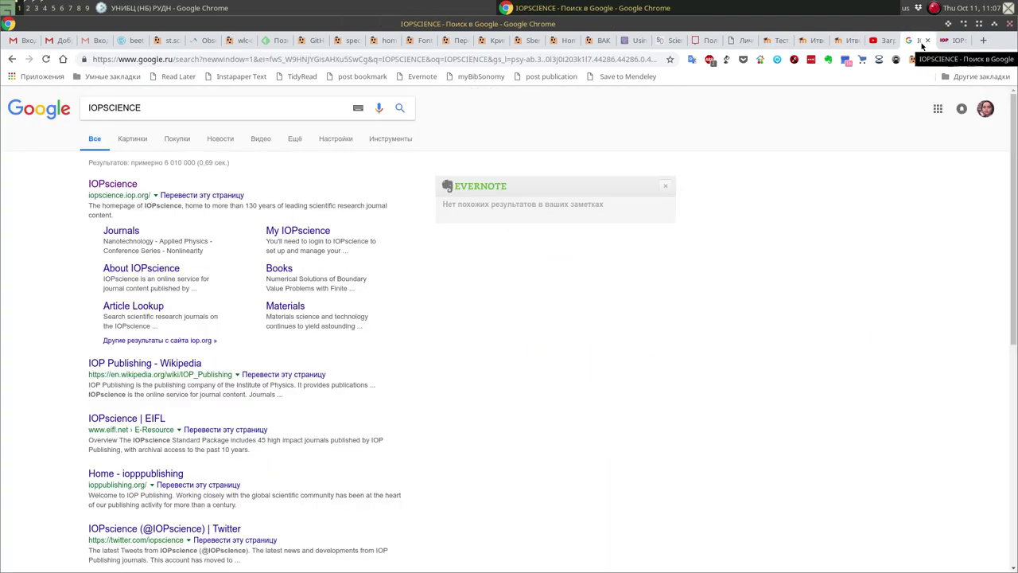
pyautogui.doubleClick(241, 108)
pyautogui.write('Questel Orbit')
pyautogui.press('Return')
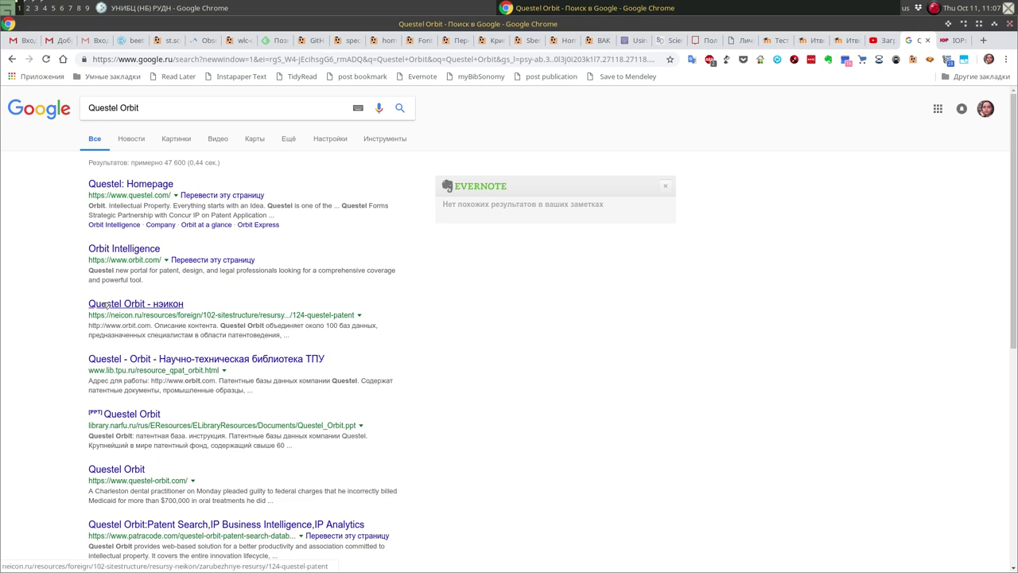
# Step: Search Google for "Reaxys, Reaxys Medicinal Chemistry", option c of question 12, and read the product description in the results
pyautogui.click(776, 43)
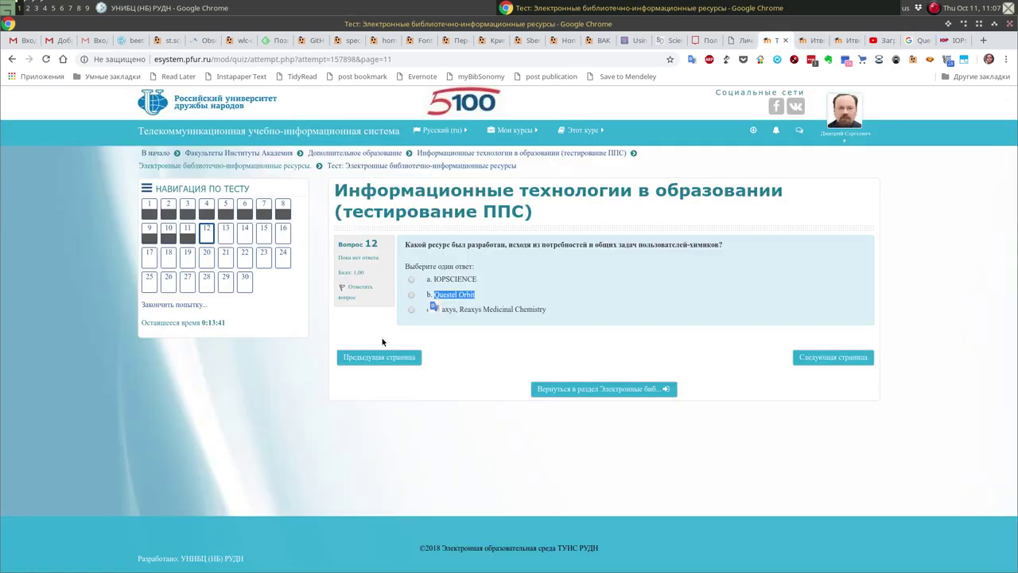
pyautogui.moveTo(554, 310); pyautogui.dragTo(436, 315)
pyautogui.hotkey('ctrl', 'c')
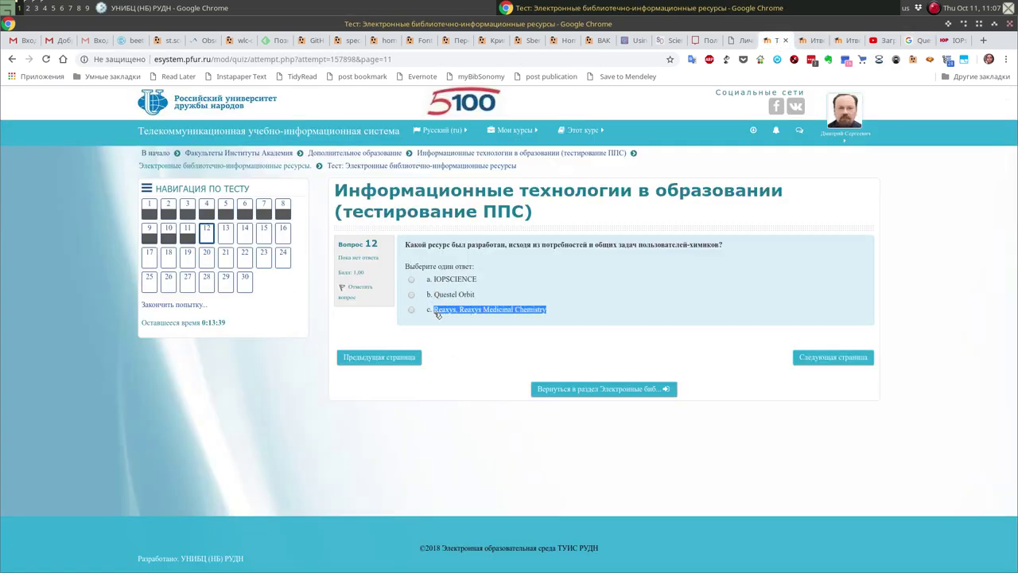
pyautogui.click(914, 40)
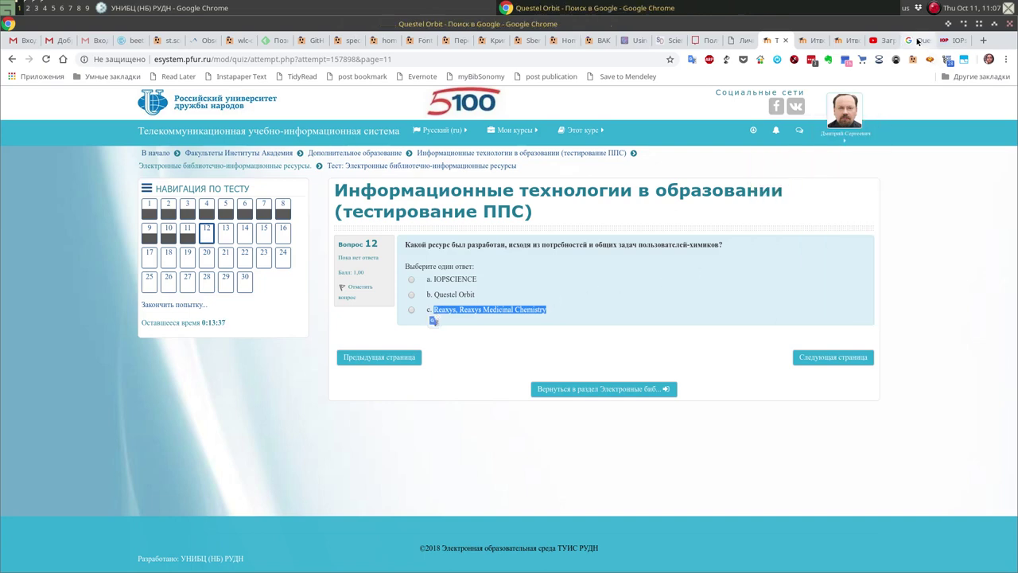
pyautogui.click(88, 115)
pyautogui.hotkey('ctrl', 'a')
pyautogui.hotkey('ctrl', 'v')
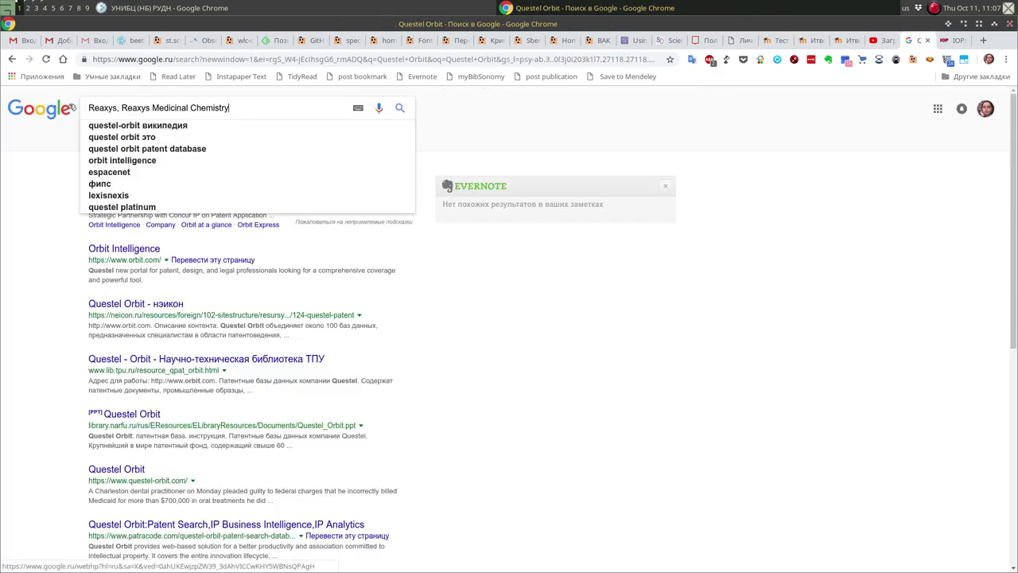
pyautogui.press('Return')
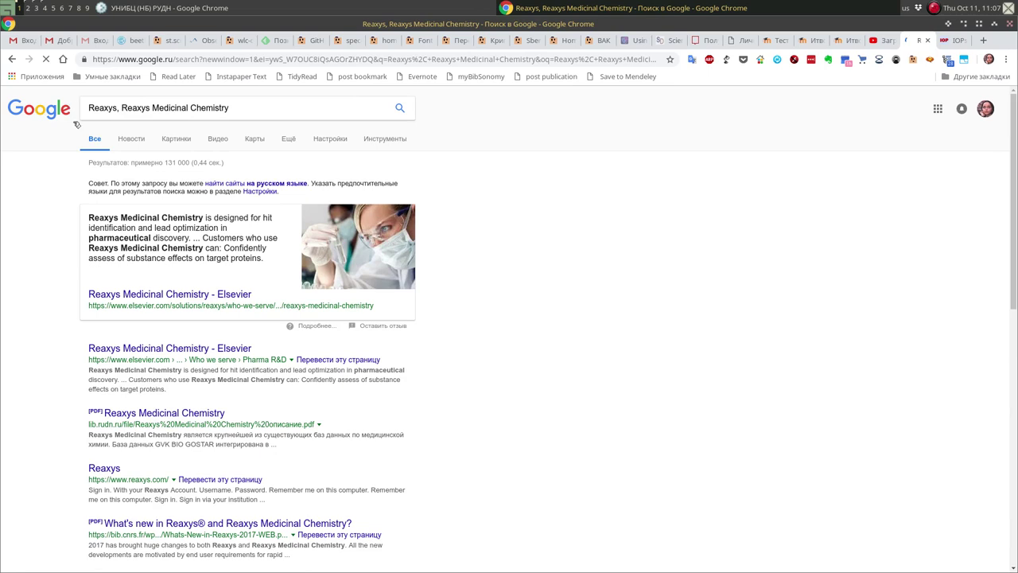
pyautogui.moveTo(195, 217); pyautogui.dragTo(251, 259)
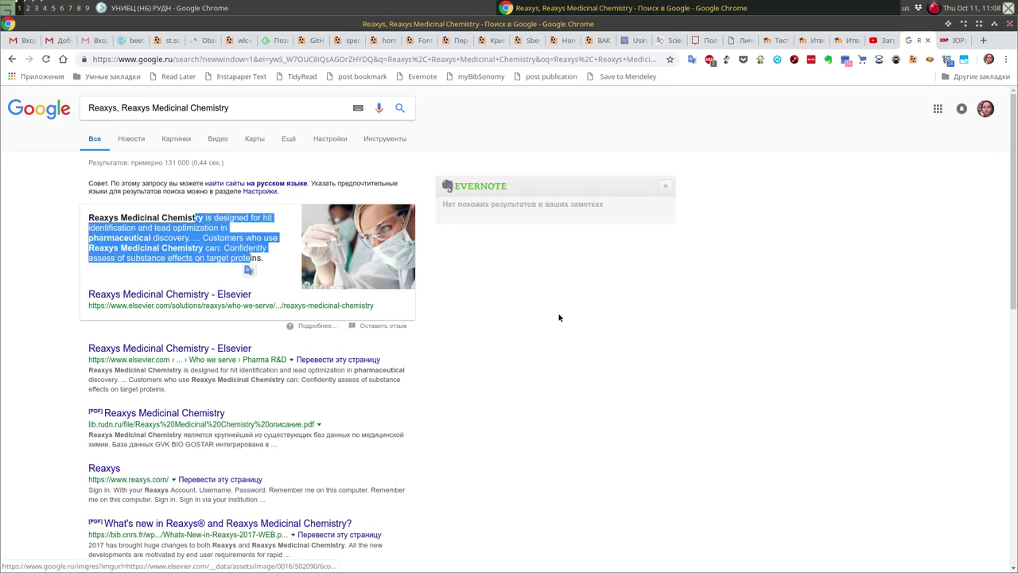
pyautogui.click(747, 213)
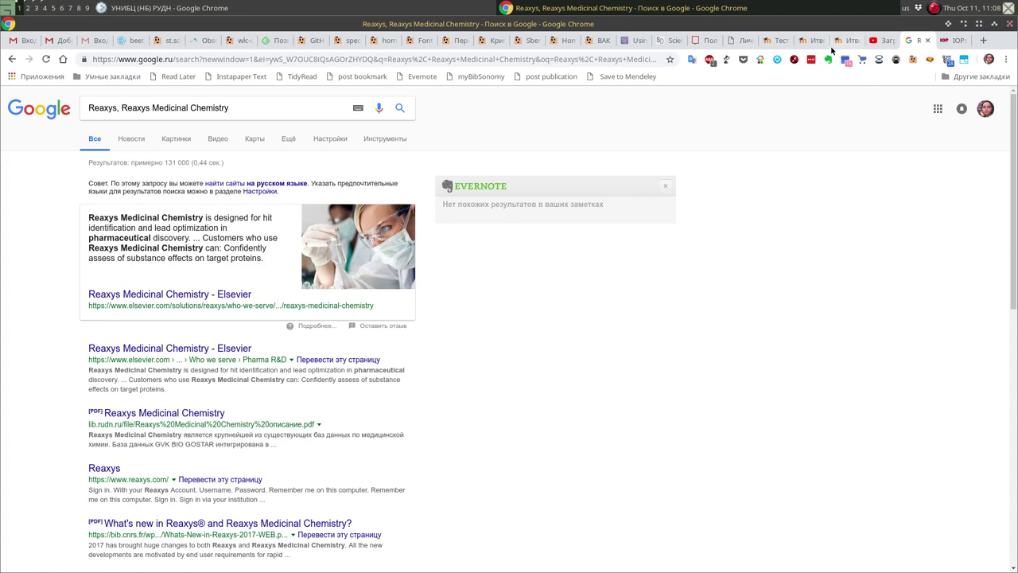
# Step: Answer question 12 with option c, "Reaxys, Reaxys Medicinal Chemistry", and advance to question 13
pyautogui.click(776, 41)
pyautogui.click(414, 310)
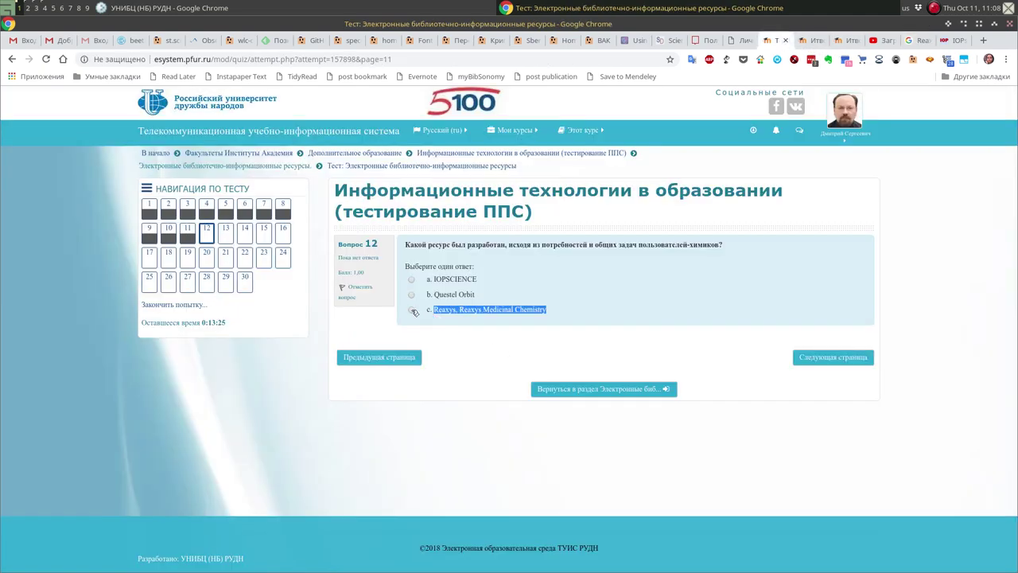
pyautogui.click(827, 357)
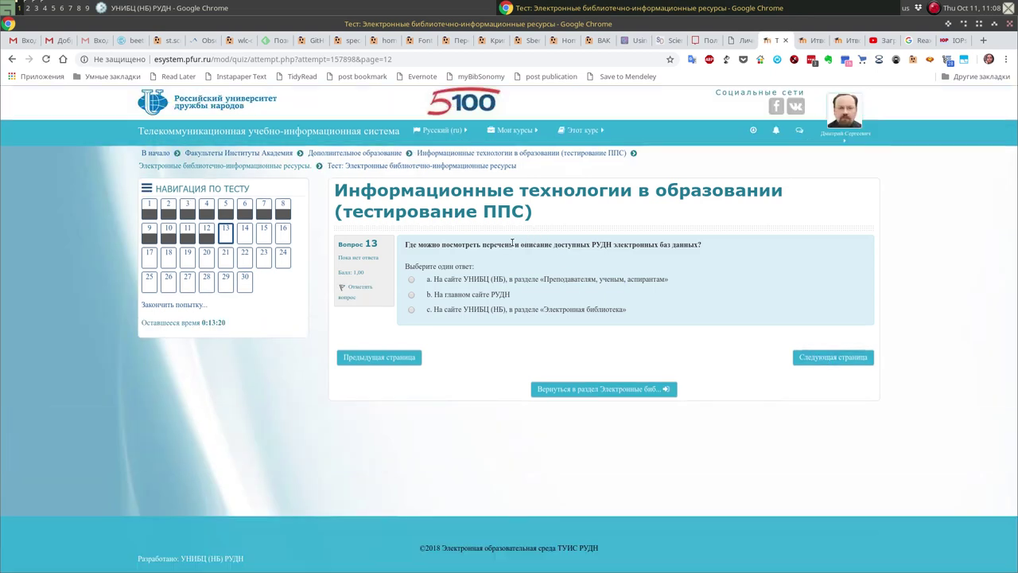
# Step: Check the "Электронная библиотека" section of the library website, answer question 13 with option c and advance to question 14
pyautogui.moveTo(511, 245); pyautogui.dragTo(757, 256)
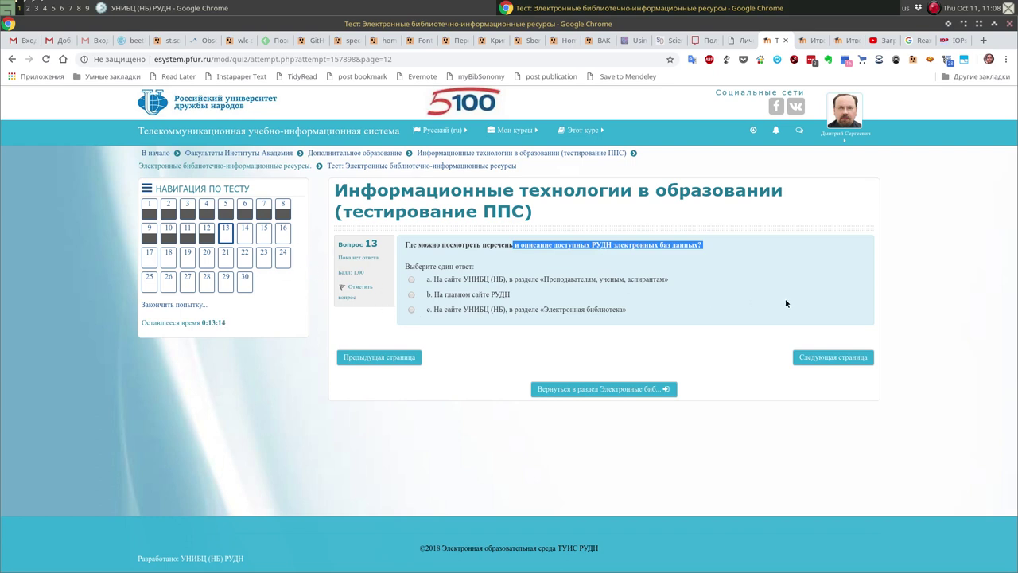
pyautogui.click(898, 291)
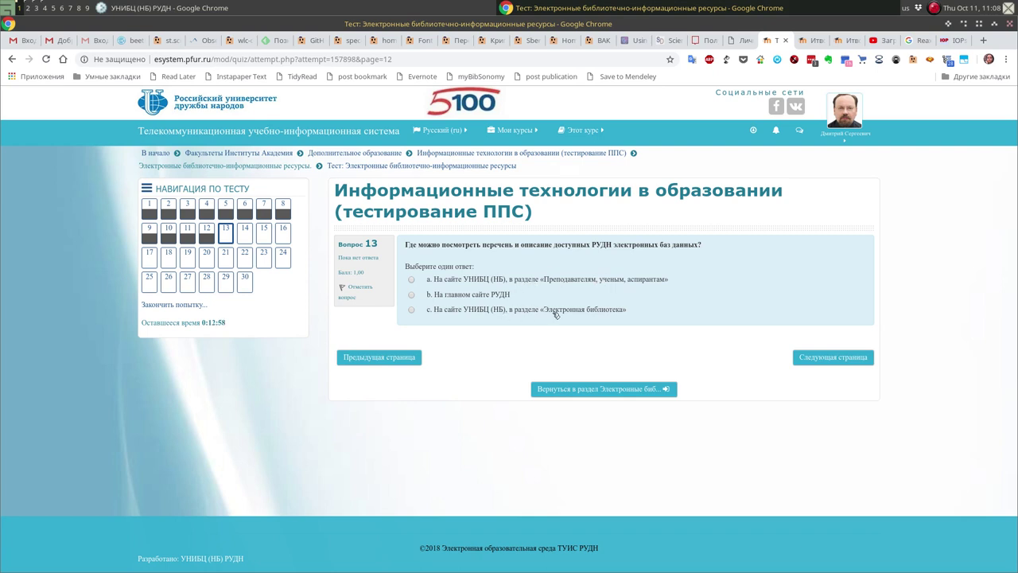
pyautogui.click(181, 6)
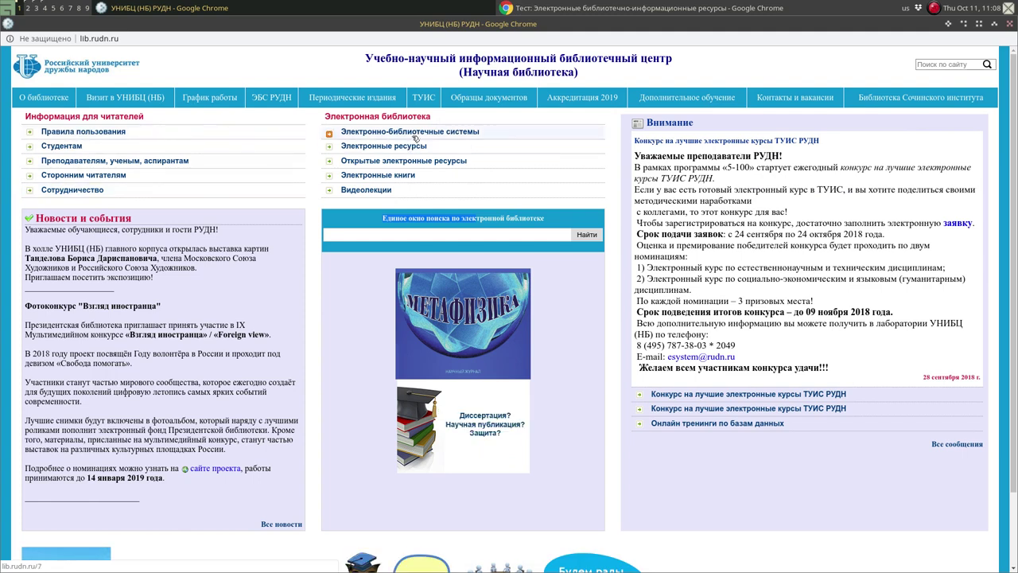
pyautogui.click(412, 131)
pyautogui.click(833, 5)
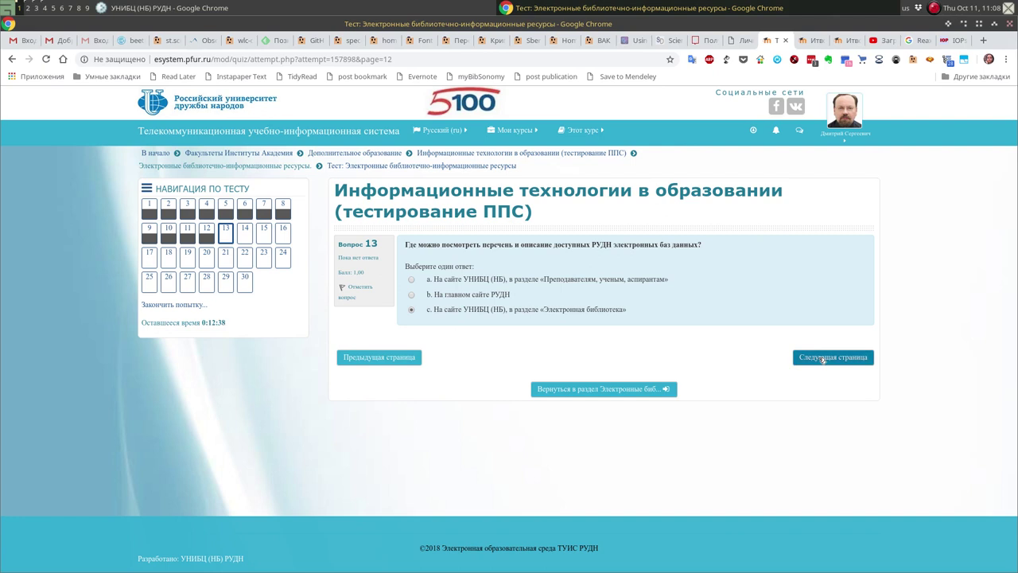
pyautogui.click(822, 359)
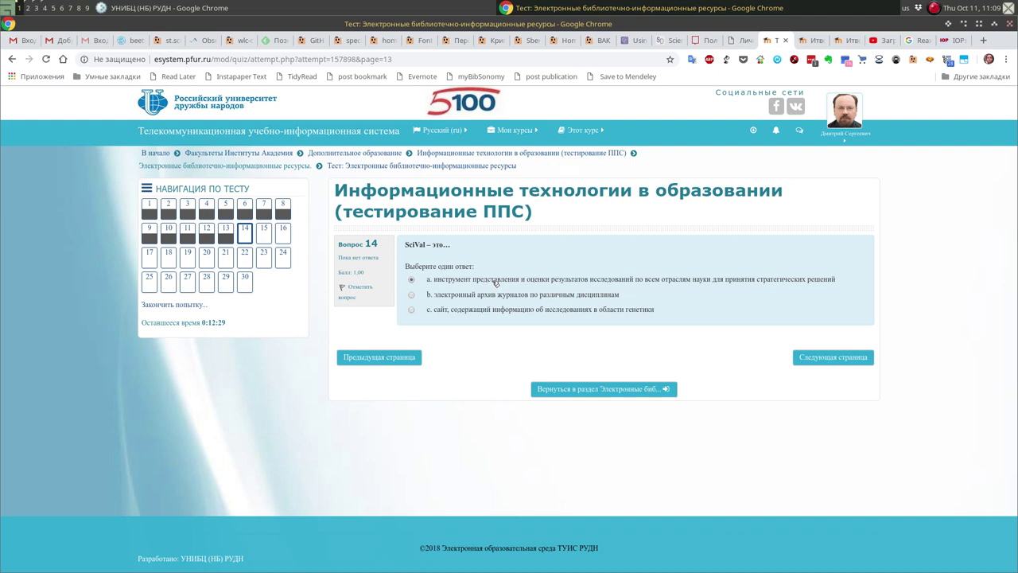
# Step: Answer question 14 on SciVal with option a, answer question 15 on ЭБС РУДН authorization, and advance to question 16
pyautogui.click(855, 358)
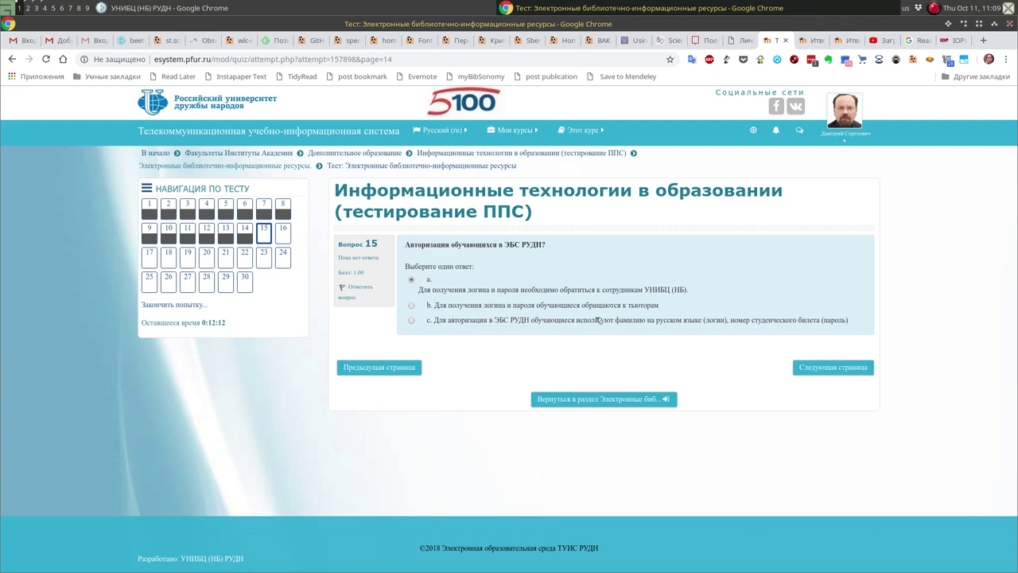
pyautogui.click(831, 367)
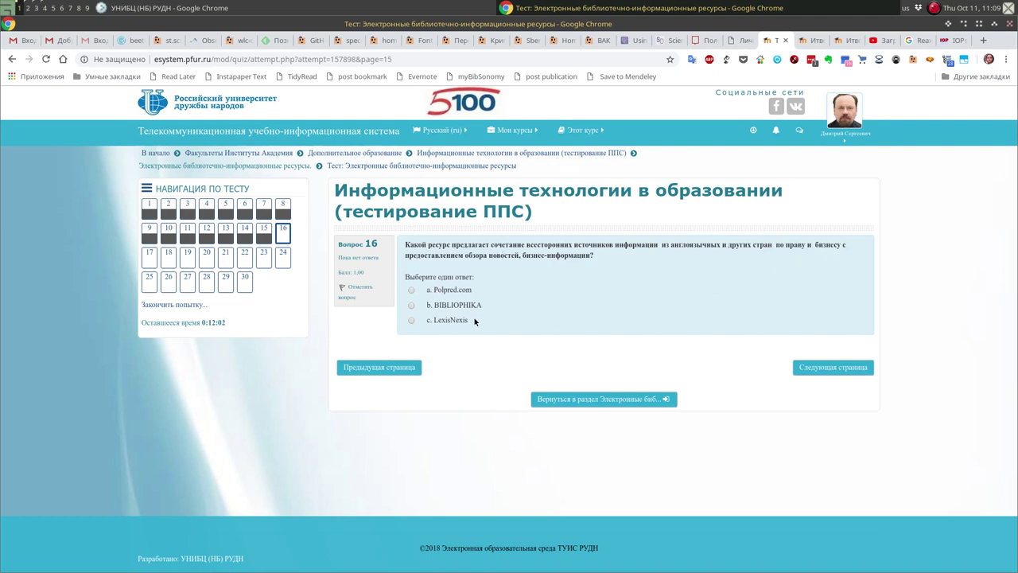
# Step: Search Google for "LexisNexis", option c of question 16
pyautogui.moveTo(473, 323); pyautogui.dragTo(212, 112)
pyautogui.hotkey('ctrl', 'c')
pyautogui.tripleClick(212, 112)
pyautogui.hotkey('ctrl', 'v')
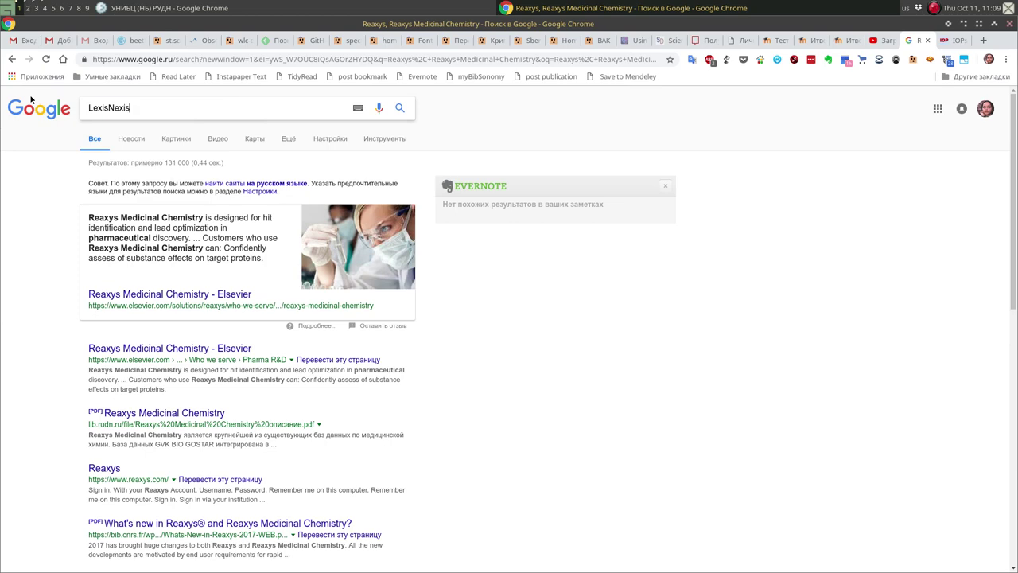
pyautogui.press('Return')
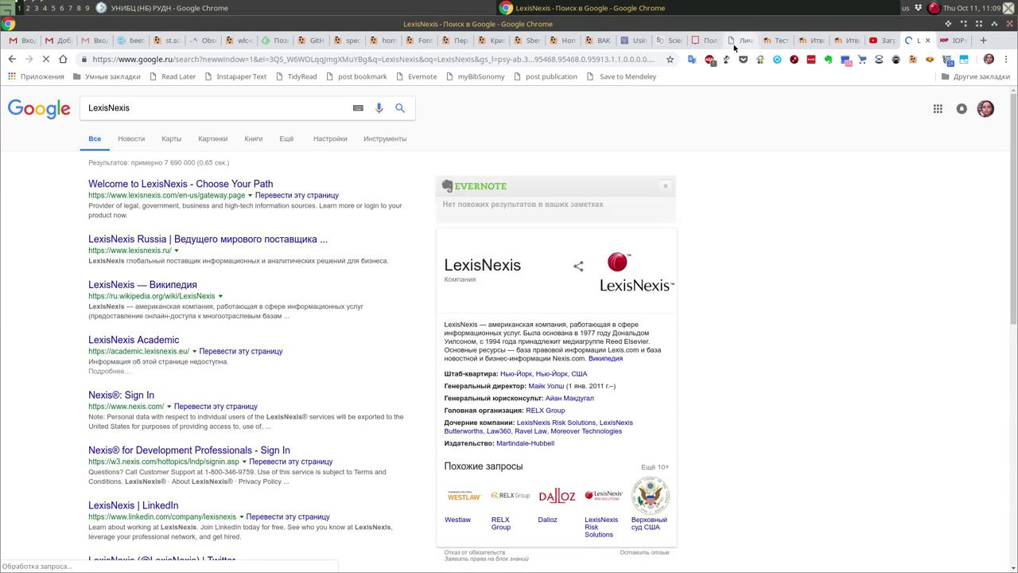
# Step: Answer question 16 with option c, "LexisNexis", and question 17 on ЭБС РУДН with option c, and advance to question 18
pyautogui.click(770, 41)
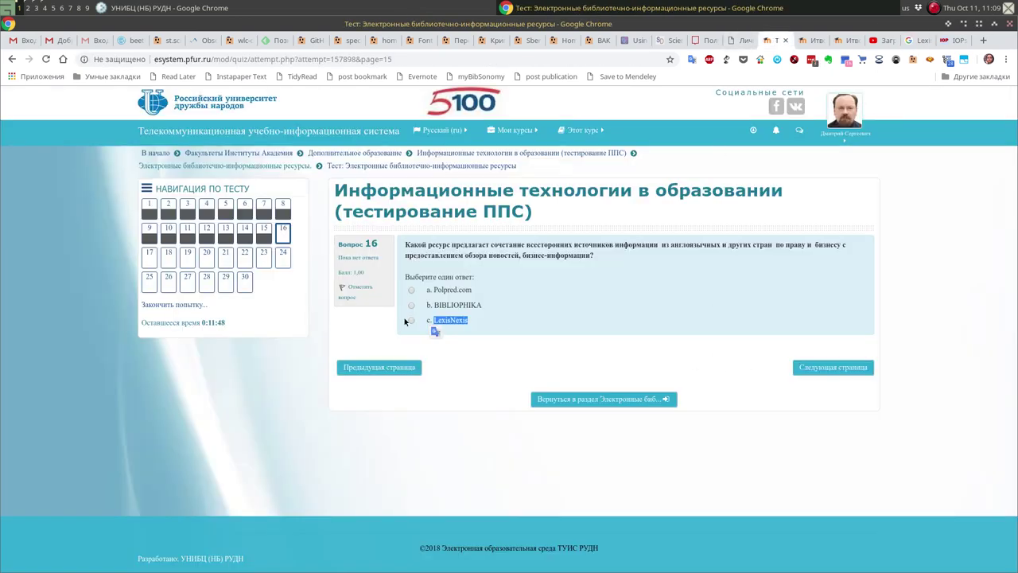
pyautogui.click(817, 364)
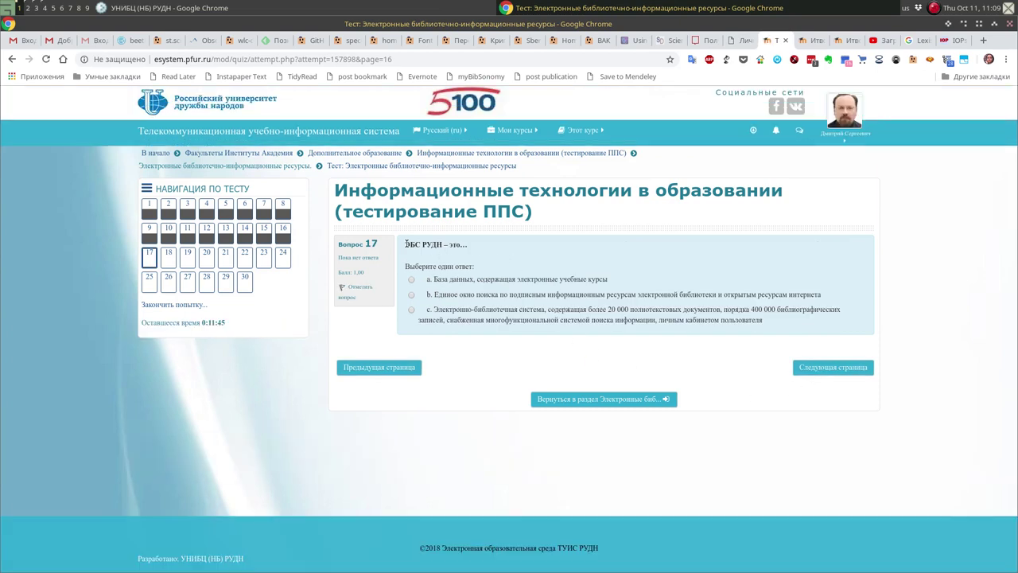
pyautogui.click(437, 310)
pyautogui.click(822, 366)
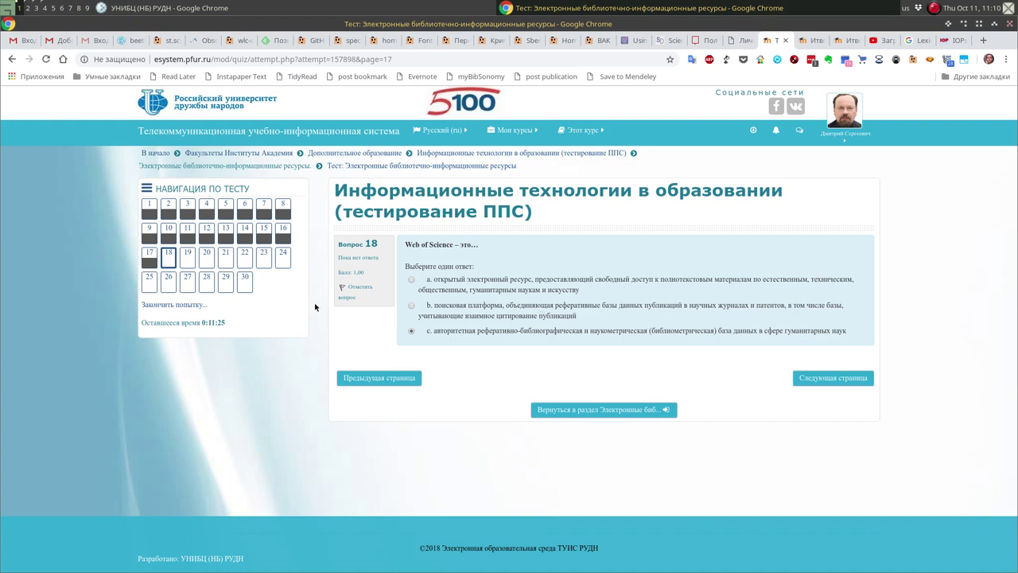
# Step: Answer question 18 on Web of Science with option b and question 19 on databases with option a, and advance to question 20
pyautogui.click(412, 307)
pyautogui.click(851, 384)
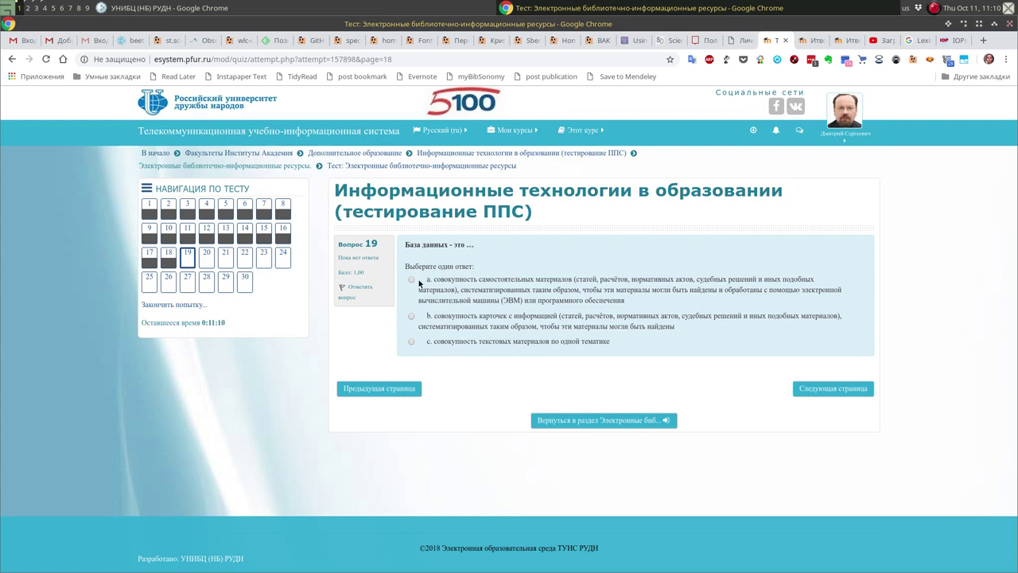
pyautogui.click(410, 279)
pyautogui.click(824, 389)
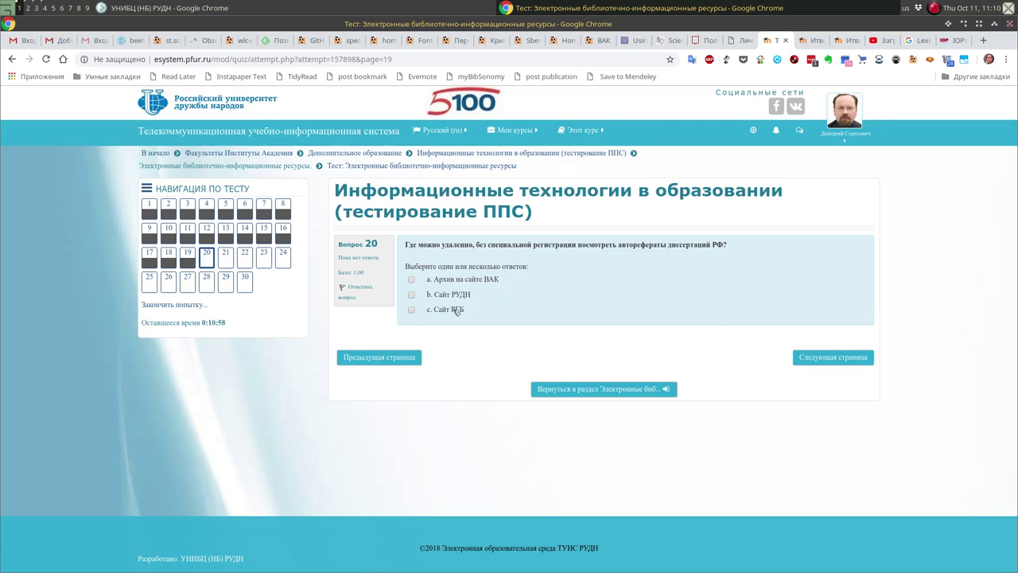
# Step: Answer question 20 on dissertation abstracts, choose option c for question 21 on remote database access, and advance to question 22
pyautogui.moveTo(449, 245); pyautogui.dragTo(720, 246)
pyautogui.click(659, 243)
pyautogui.click(848, 359)
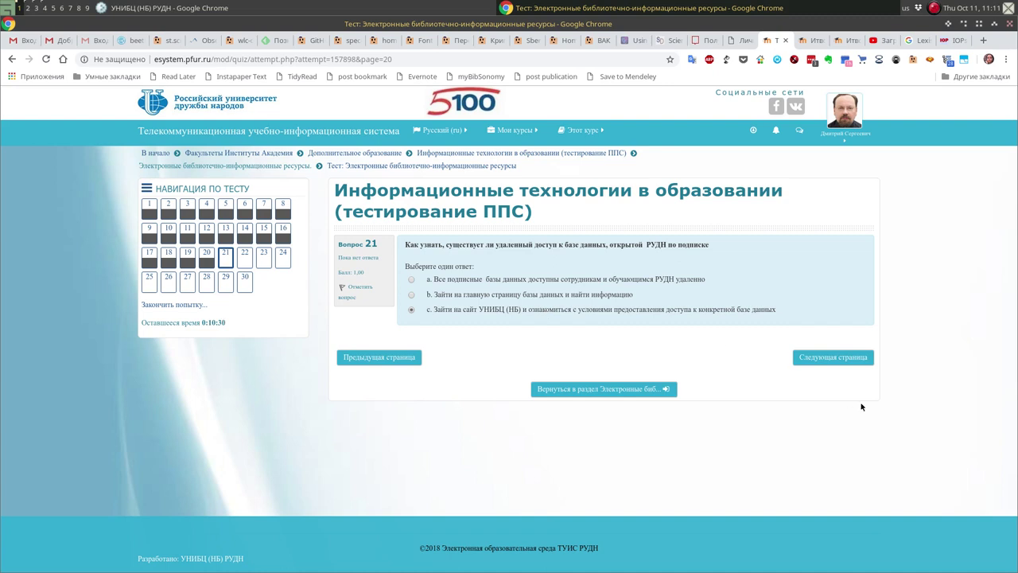
pyautogui.click(852, 358)
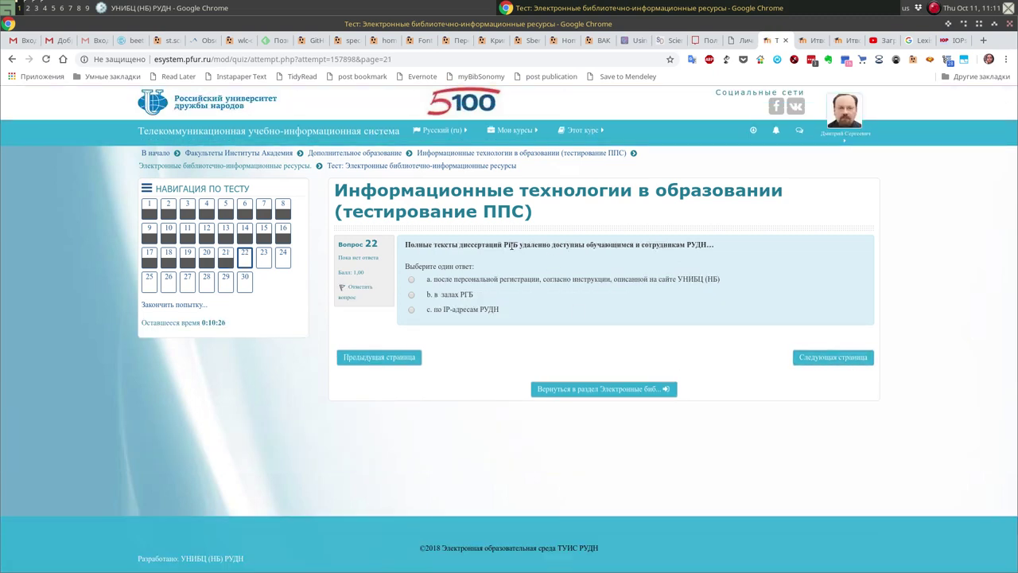
# Step: Answer question 22 with option c, "по IP-адресам РУДН", and question 23 on Scopus with option b, and advance to question 24
pyautogui.click(465, 312)
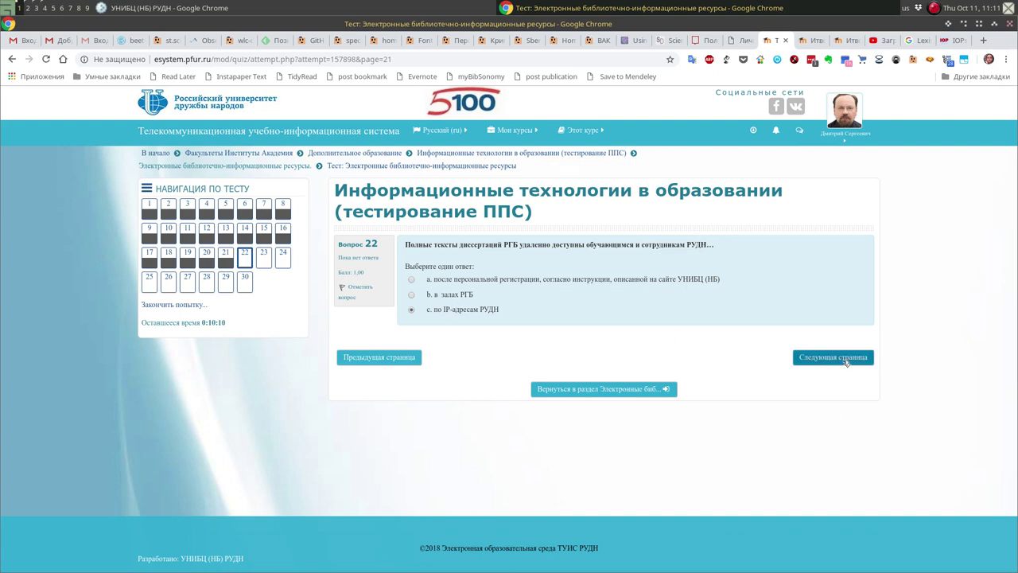
pyautogui.click(814, 361)
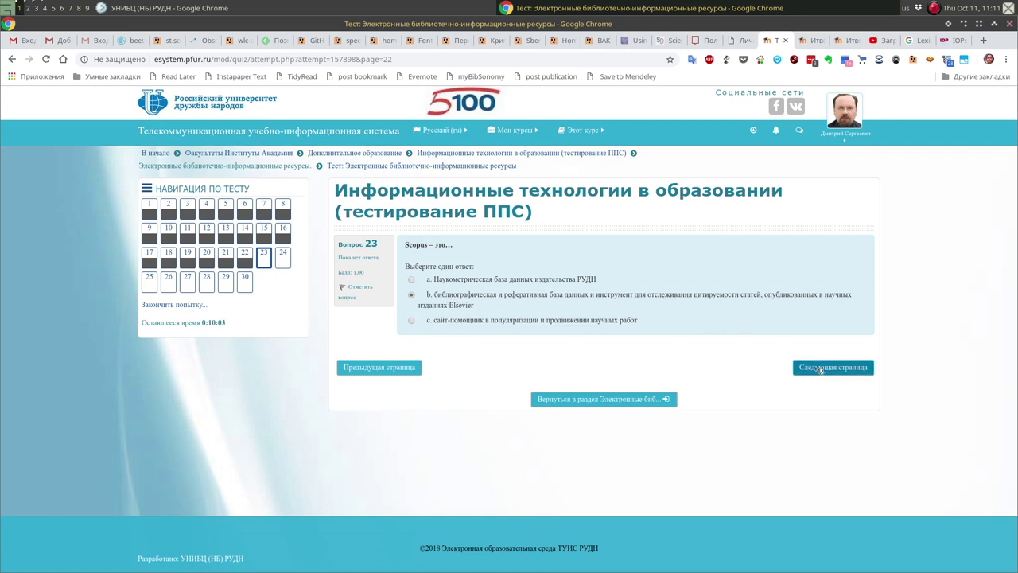
pyautogui.click(820, 369)
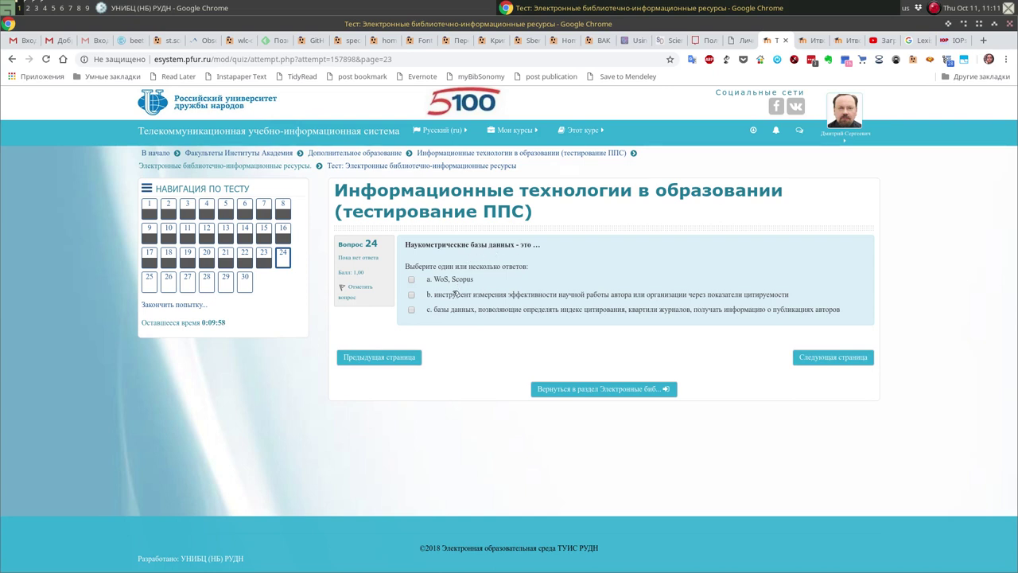
# Step: Answer question 24 on scientometric databases, choose options a and c for question 25 on further information sources, and advance to question 26
pyautogui.click(411, 295)
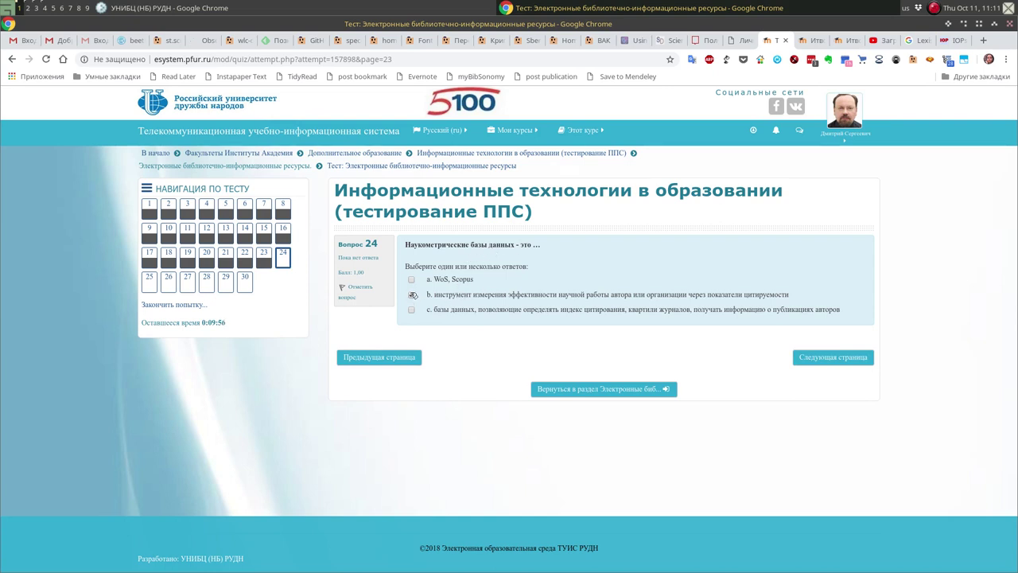
pyautogui.click(412, 279)
pyautogui.click(412, 295)
pyautogui.click(412, 309)
pyautogui.click(831, 357)
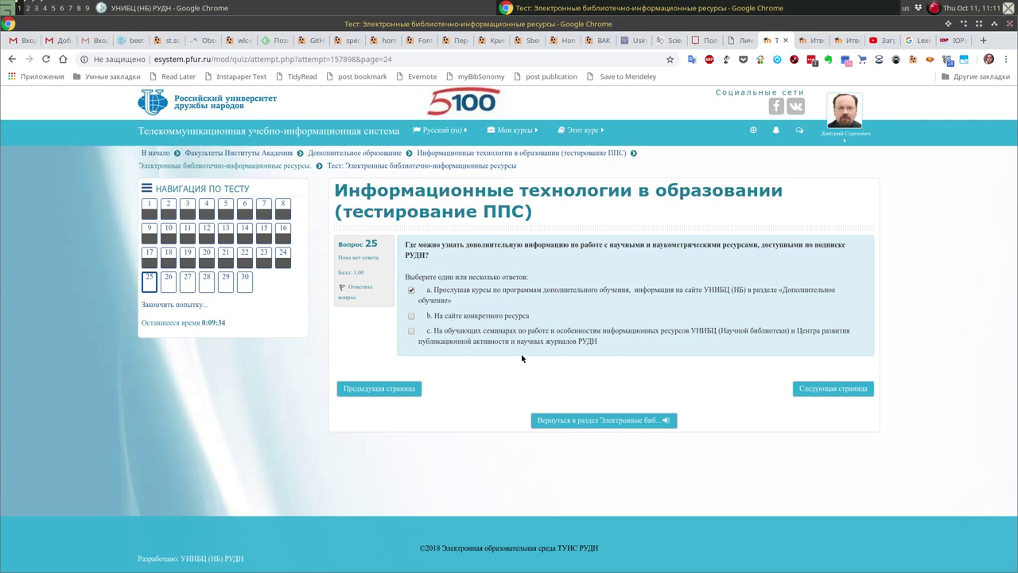
pyautogui.click(492, 341)
pyautogui.click(829, 391)
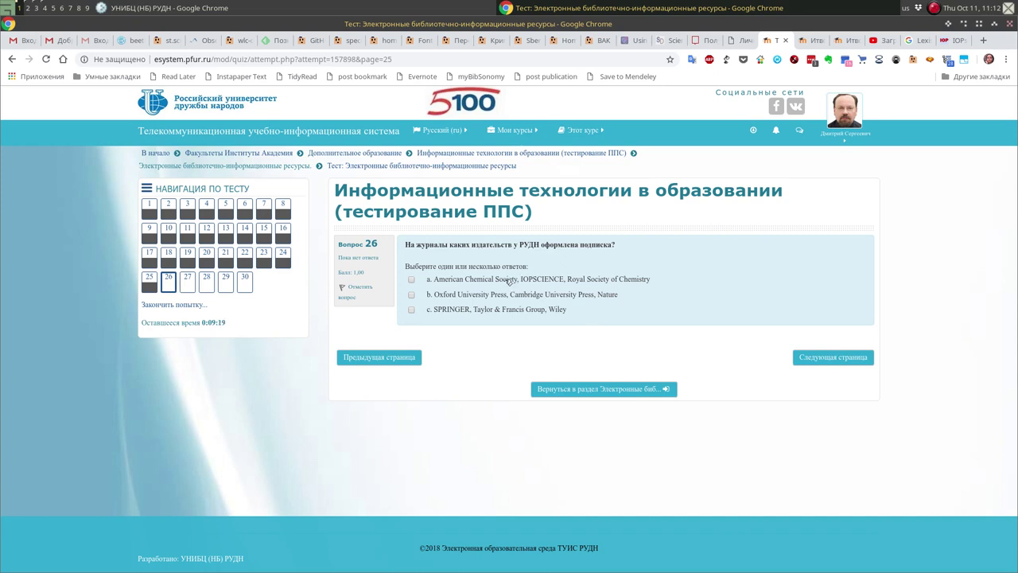
# Step: Answer question 26 on subscribed journal publishers with option c and question 27 on publication activity with option c, and advance to question 28
pyautogui.click(481, 311)
pyautogui.click(836, 355)
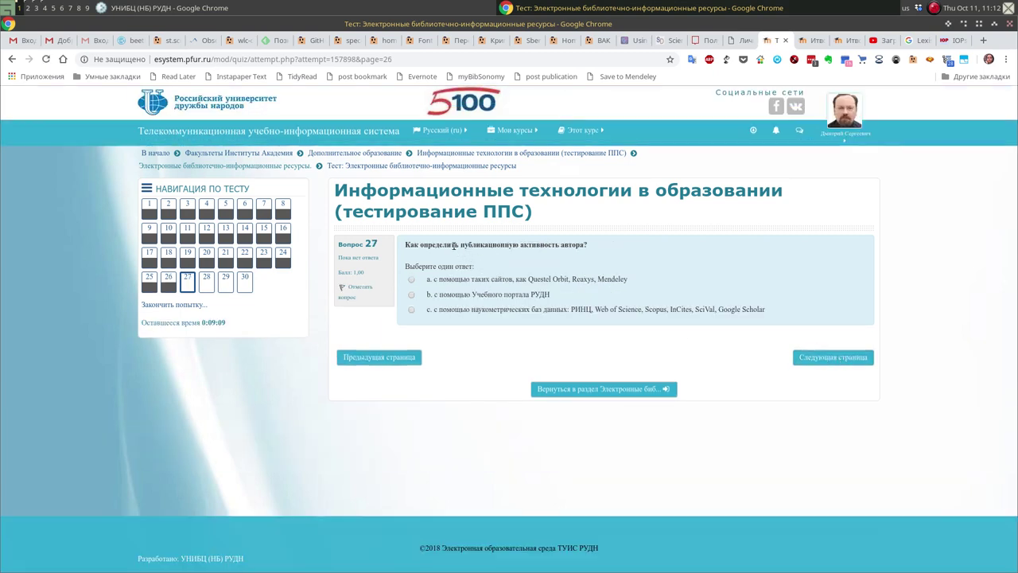
pyautogui.click(519, 309)
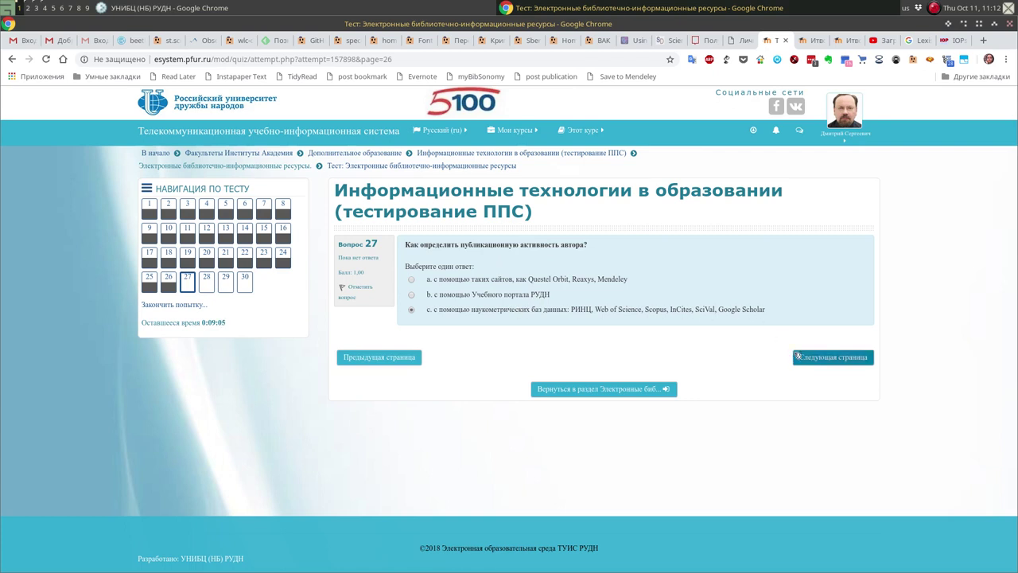
pyautogui.click(828, 358)
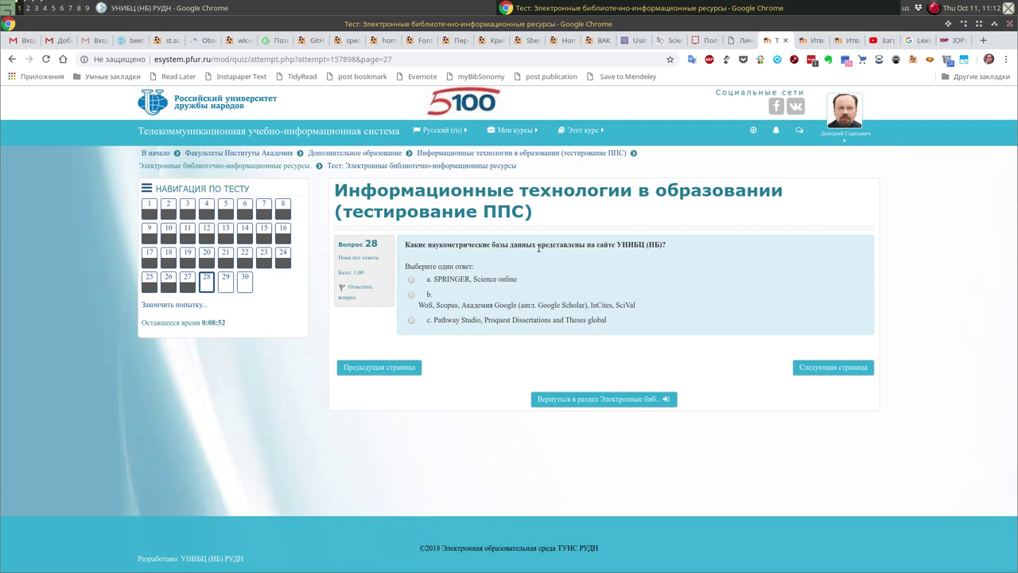
# Step: Consult the library website's home page about scientometric databases, answer question 28 with option b, and advance to question 29
pyautogui.click(210, 6)
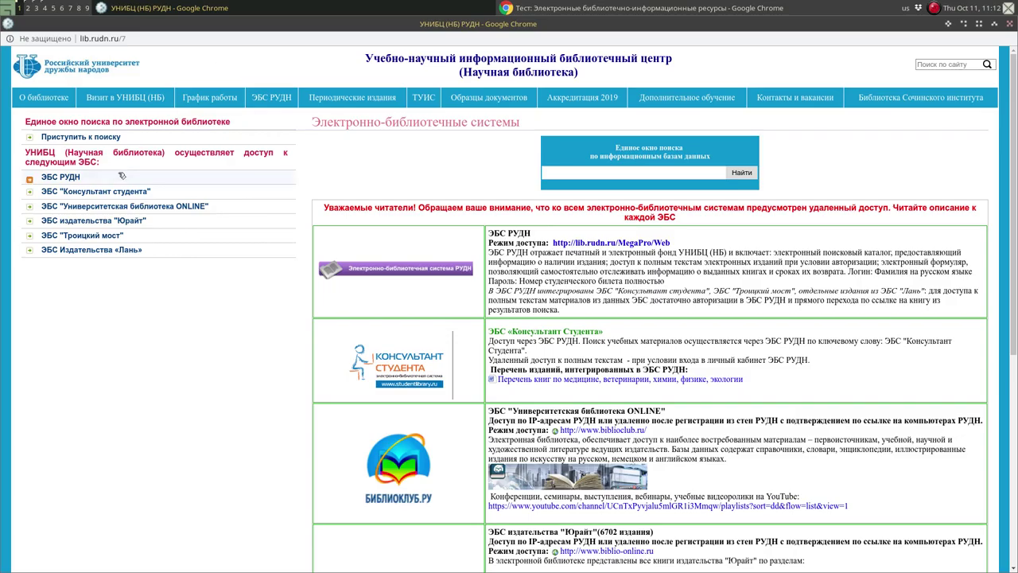
pyautogui.moveTo(52, 96)
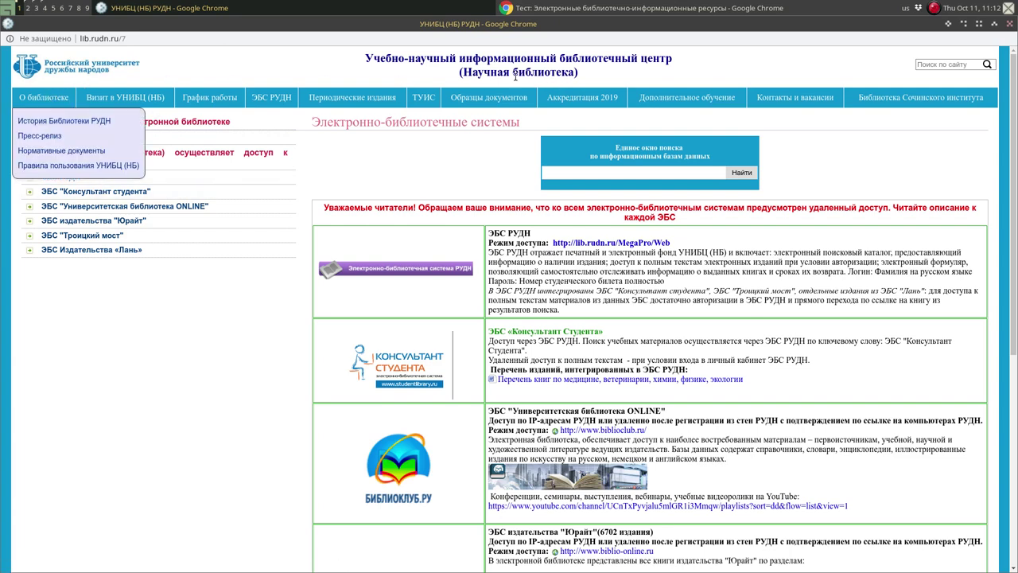
pyautogui.click(246, 83)
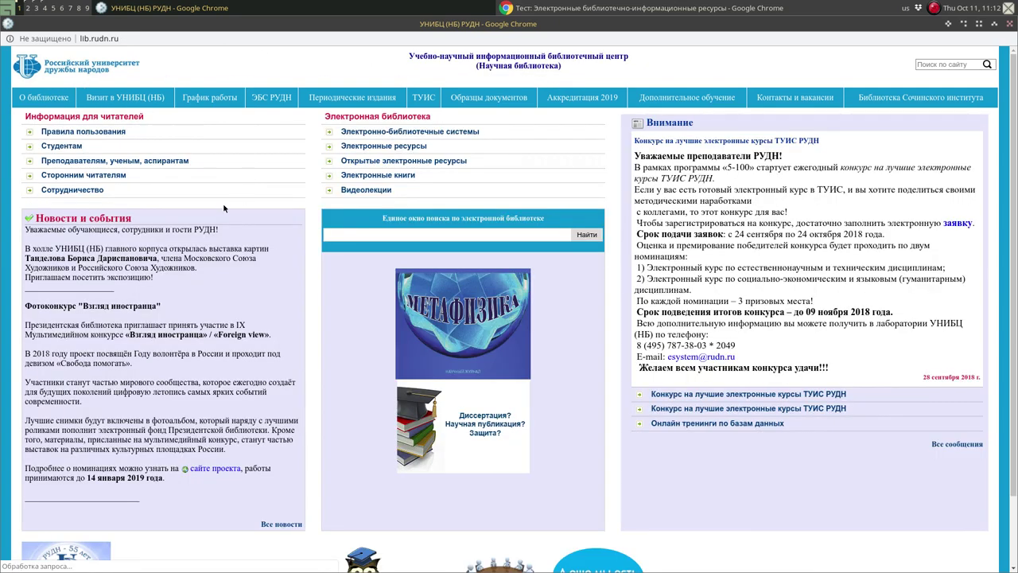
pyautogui.moveTo(109, 106)
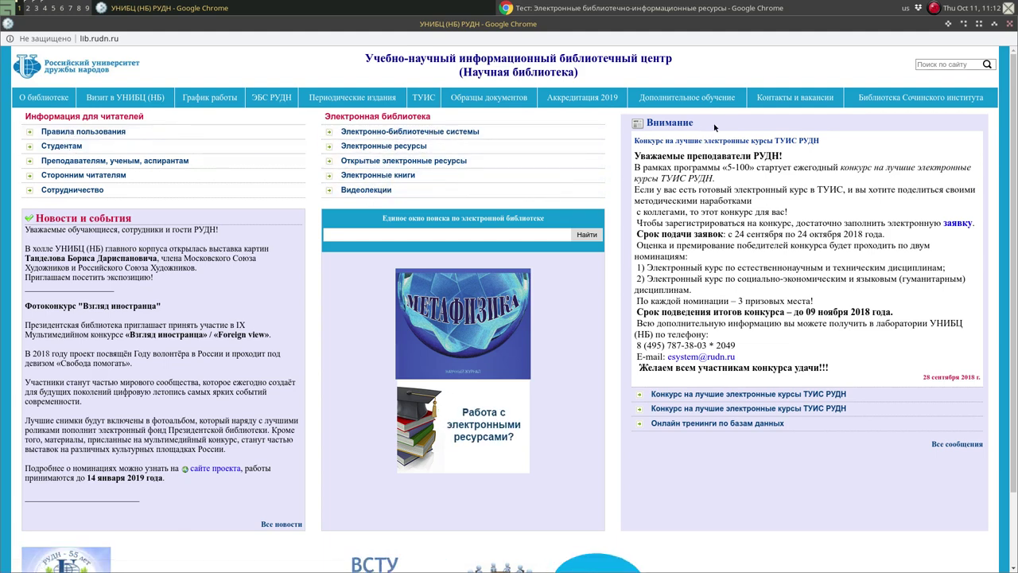
pyautogui.moveTo(803, 97)
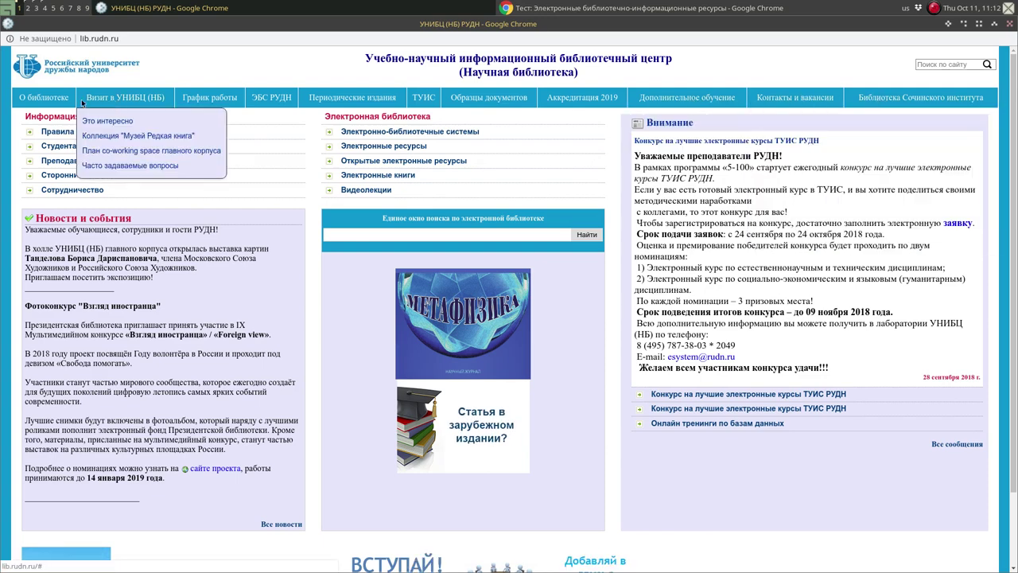
pyautogui.click(616, 6)
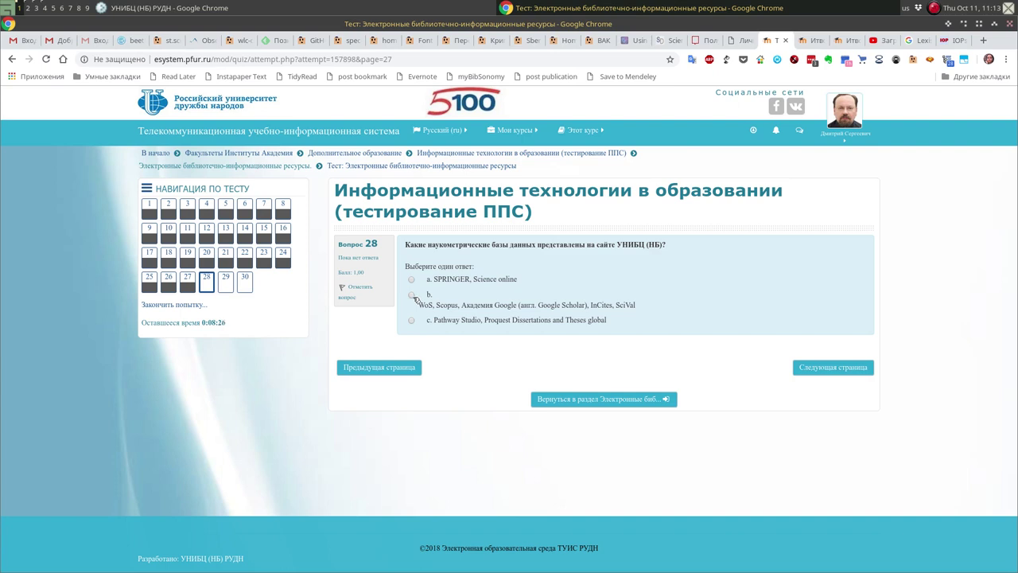
pyautogui.click(835, 368)
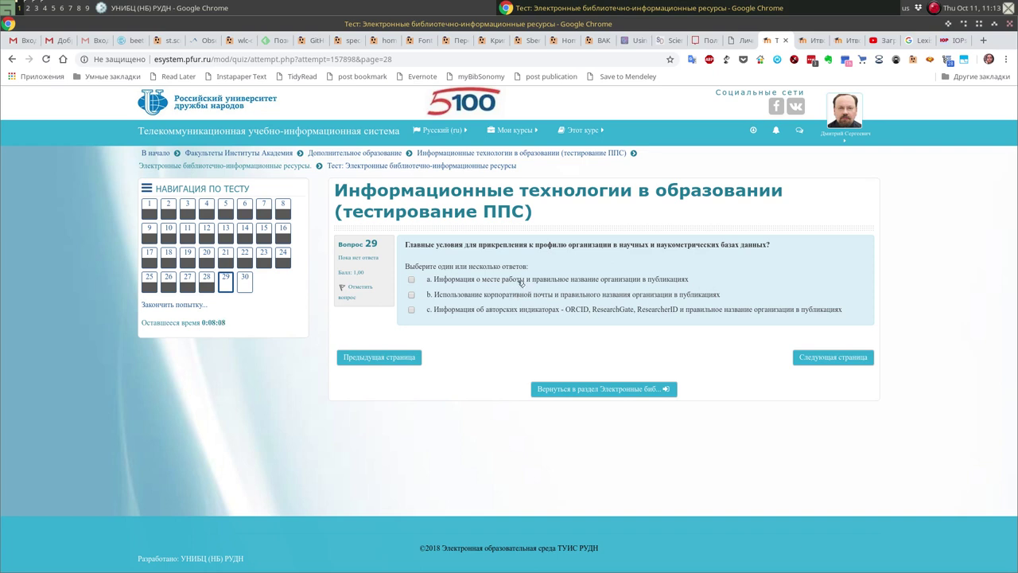
# Step: Answer question 29 with option a and question 30 with option b, "Сайт Научной библиотеки РУДН", and proceed to the attempt summary
pyautogui.click(453, 283)
pyautogui.click(823, 361)
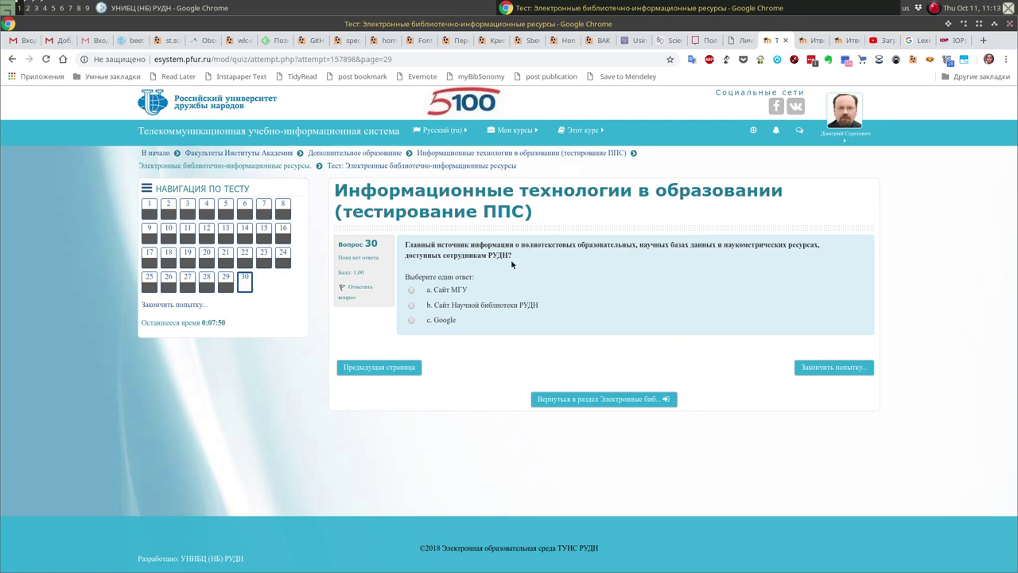
pyautogui.click(412, 306)
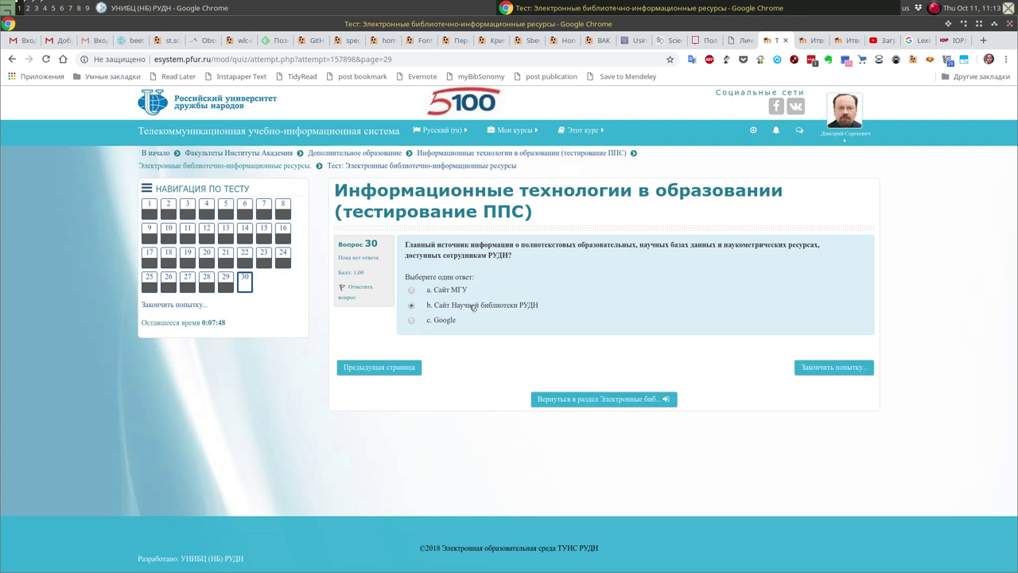
pyautogui.click(848, 369)
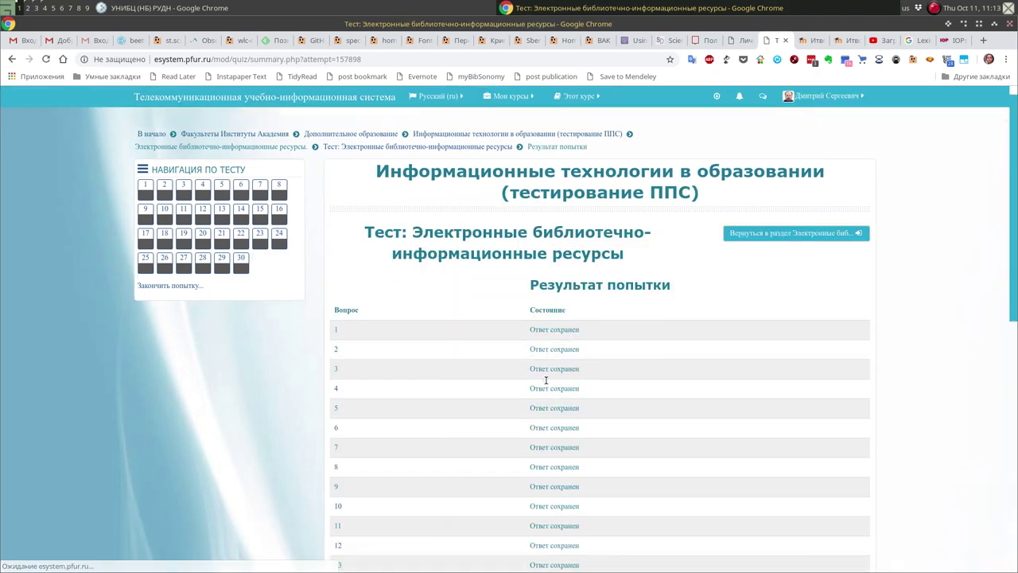